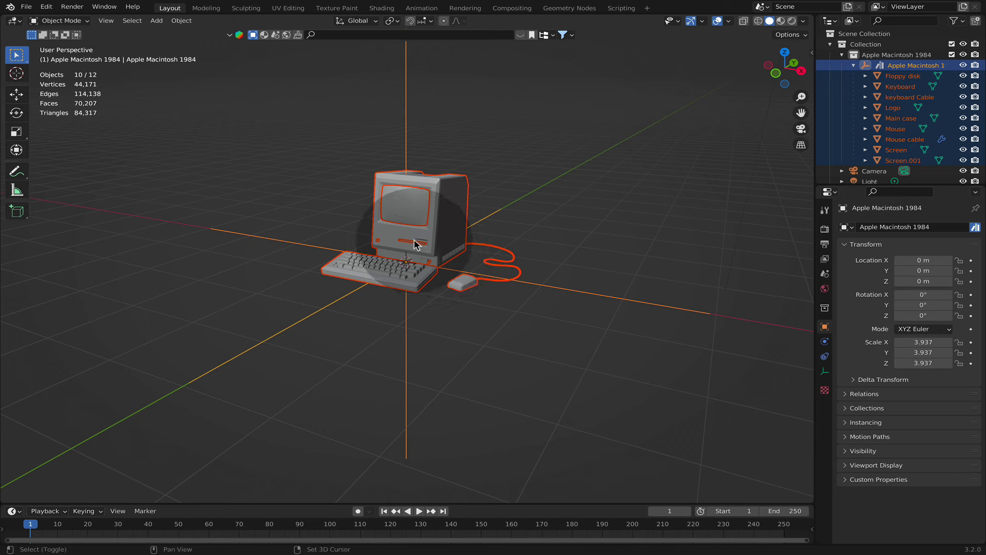
# Step: Replace a plain duplicate with a linked Alt+D duplicate of the Macintosh, placed left of the original
pyautogui.hotkey('shift', 'd')
pyautogui.click(173, 241)
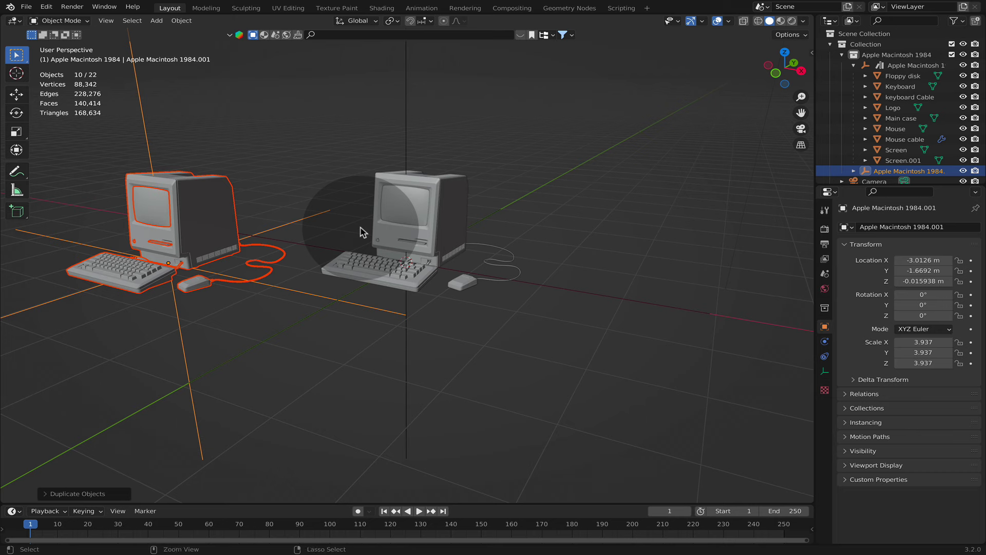
pyautogui.hotkey('ctrl', 'z')
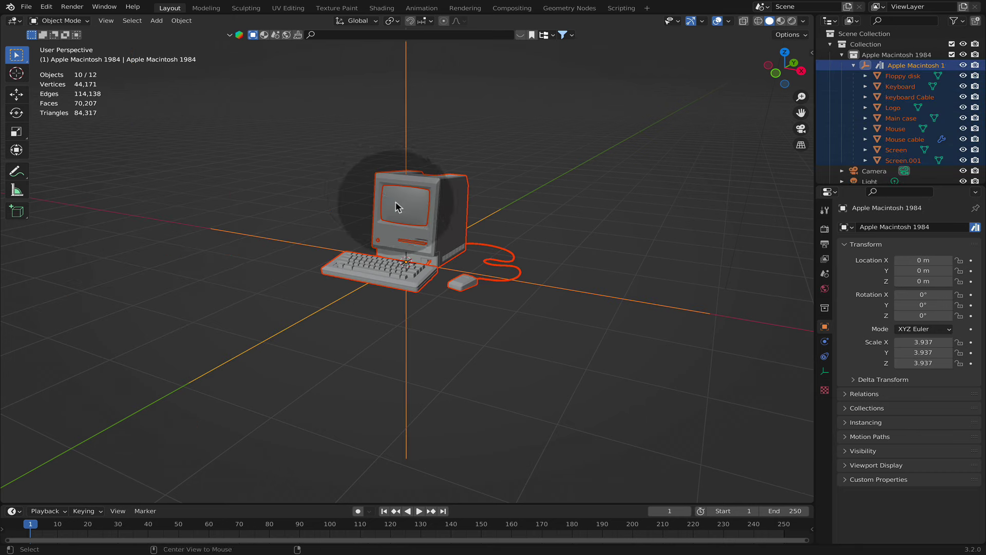
pyautogui.hotkey('alt', 'd')
pyautogui.click(189, 200)
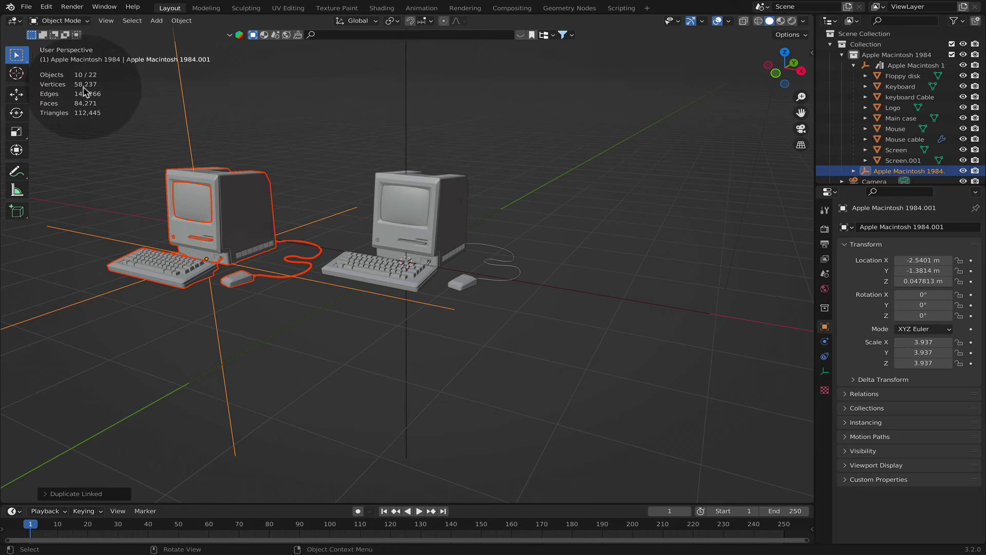
# Step: Orbit and zoom in to inspect the linked Macintosh copy
pyautogui.moveTo(262, 186); pyautogui.dragTo(263, 186, button='middle')
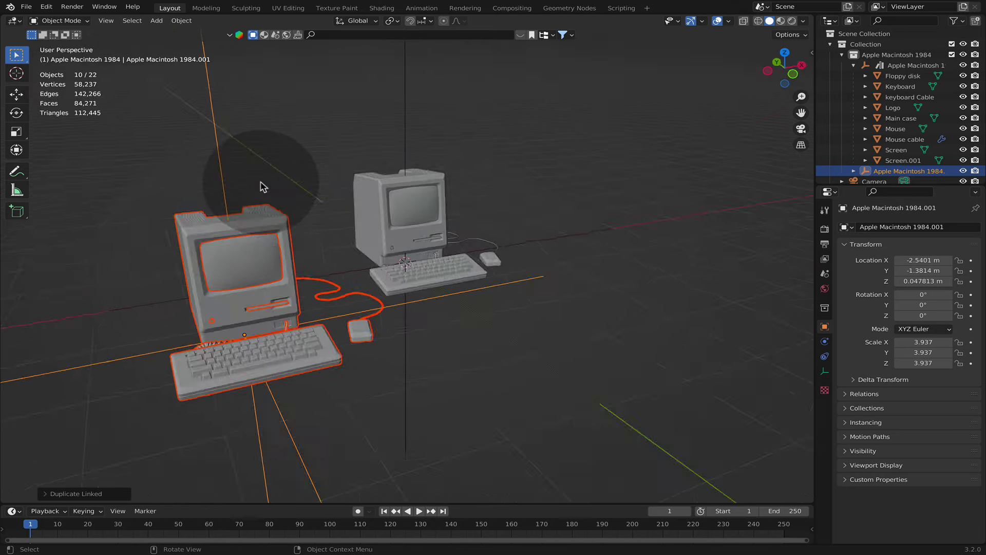
pyautogui.scroll(3, 263, 186)
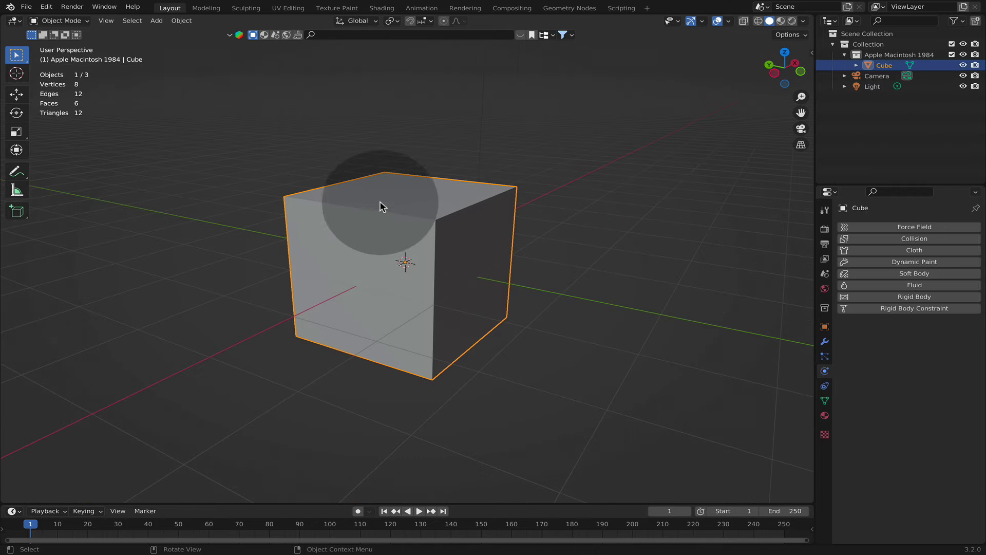
# Step: Squash the cube vertically with the Scale tool into a 2 × 3.06 × 0.463 m slab
pyautogui.click(17, 131)
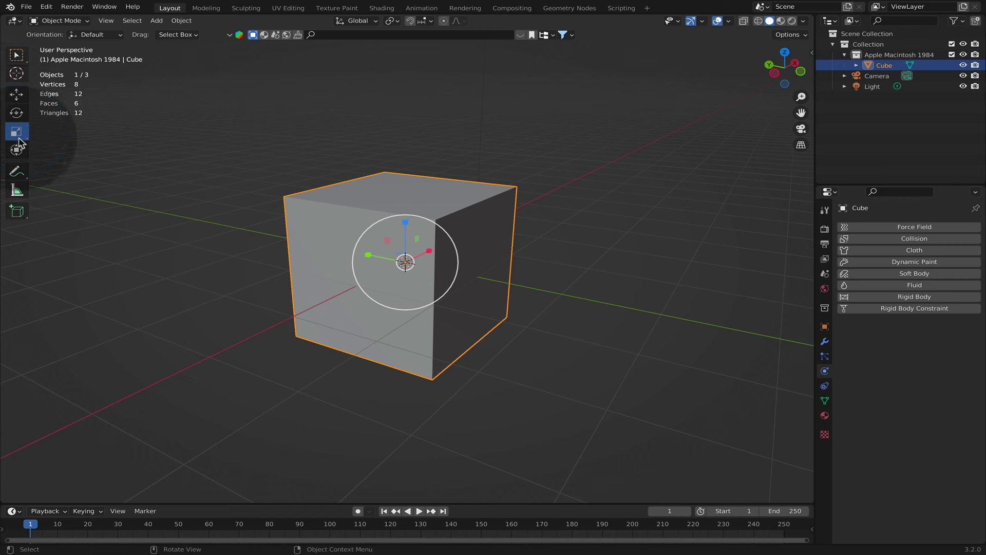
pyautogui.click(811, 53)
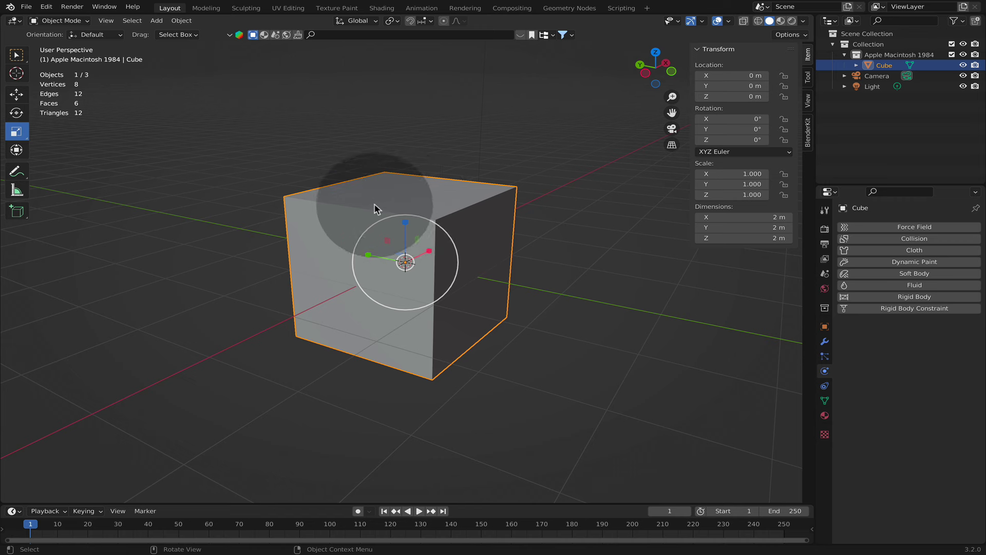
pyautogui.moveTo(405, 223); pyautogui.dragTo(404, 259)
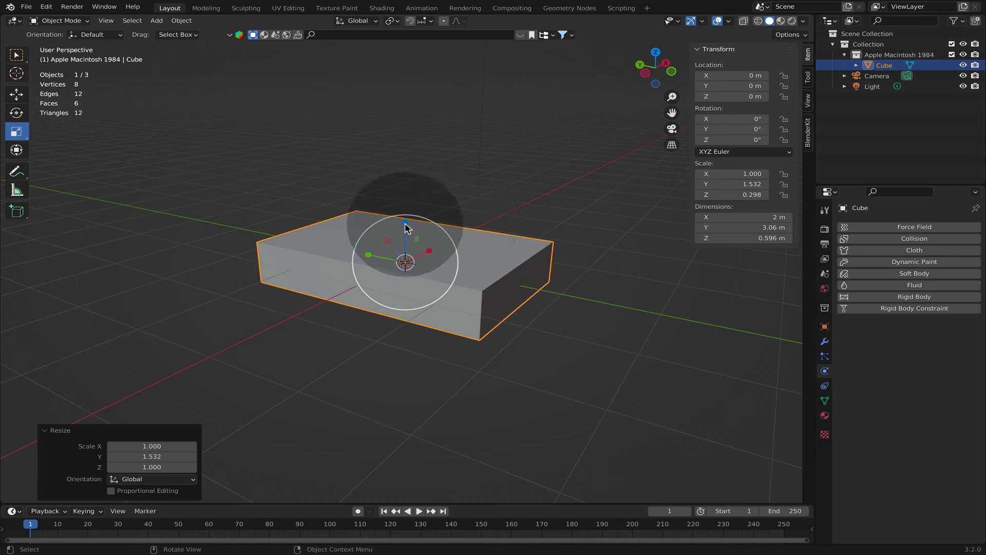
pyautogui.moveTo(406, 227); pyautogui.dragTo(405, 241)
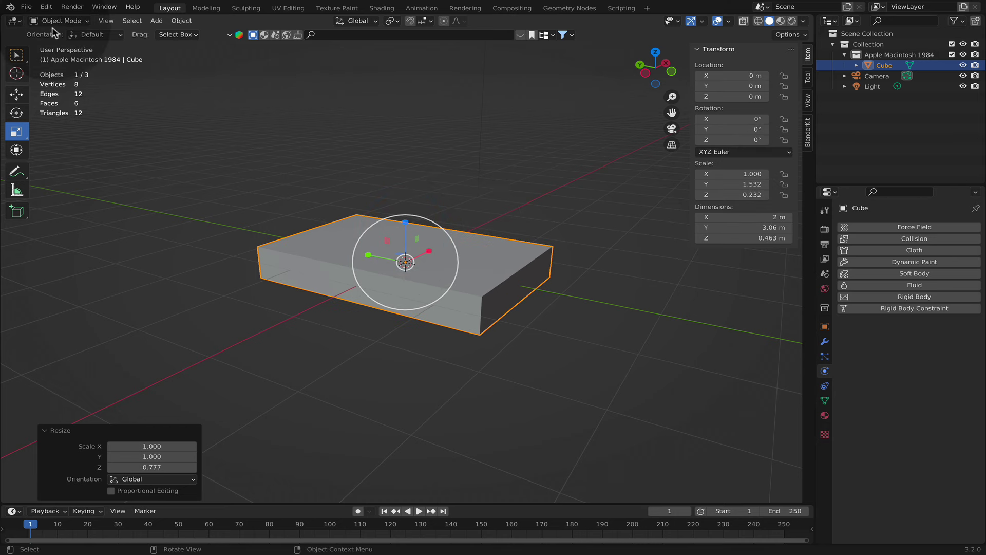
pyautogui.click(52, 20)
pyautogui.click(58, 45)
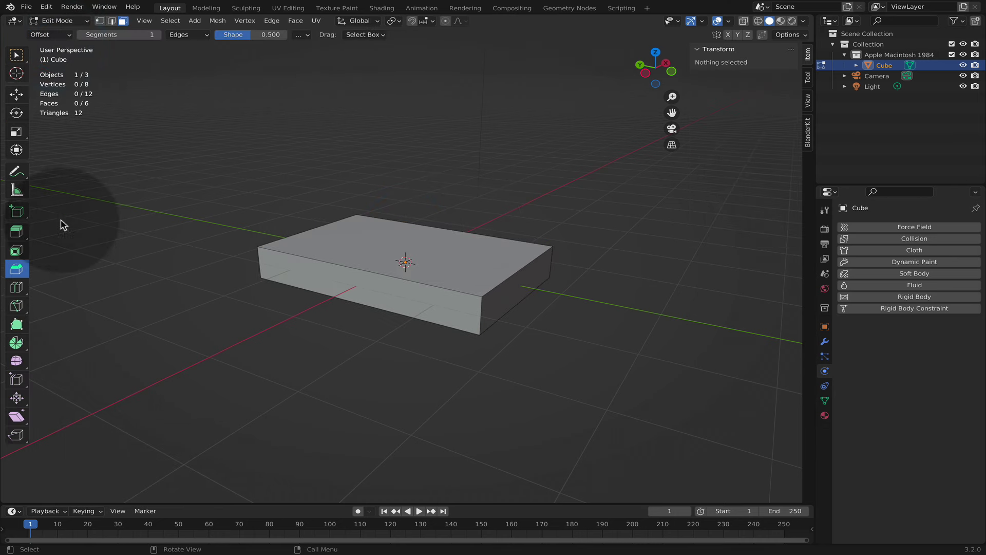
pyautogui.click(16, 269)
pyautogui.click(433, 237)
pyautogui.moveTo(408, 198)
pyautogui.mouseDown()
pyautogui.moveTo(415, 173)
pyautogui.moveTo(405, 172)
pyautogui.mouseUp()
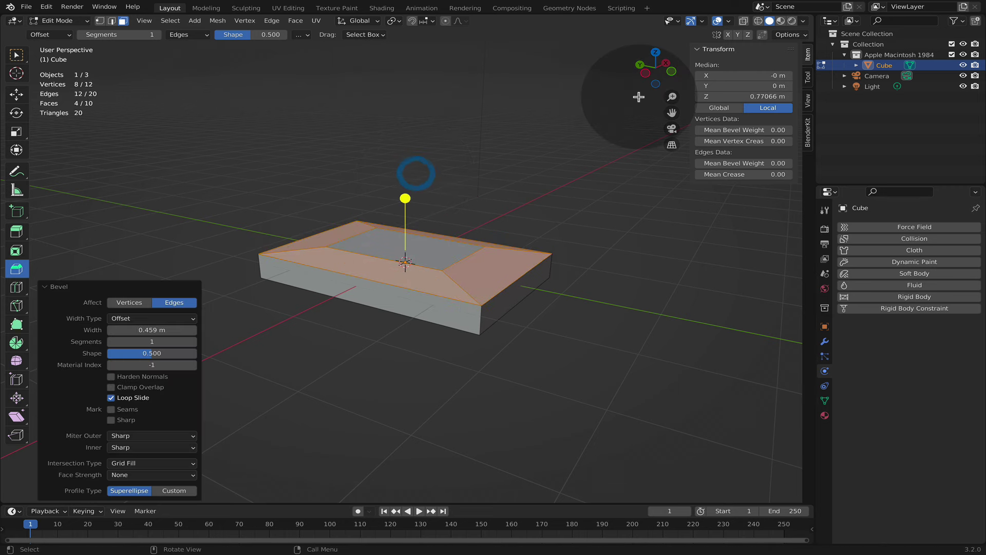
pyautogui.click(655, 51)
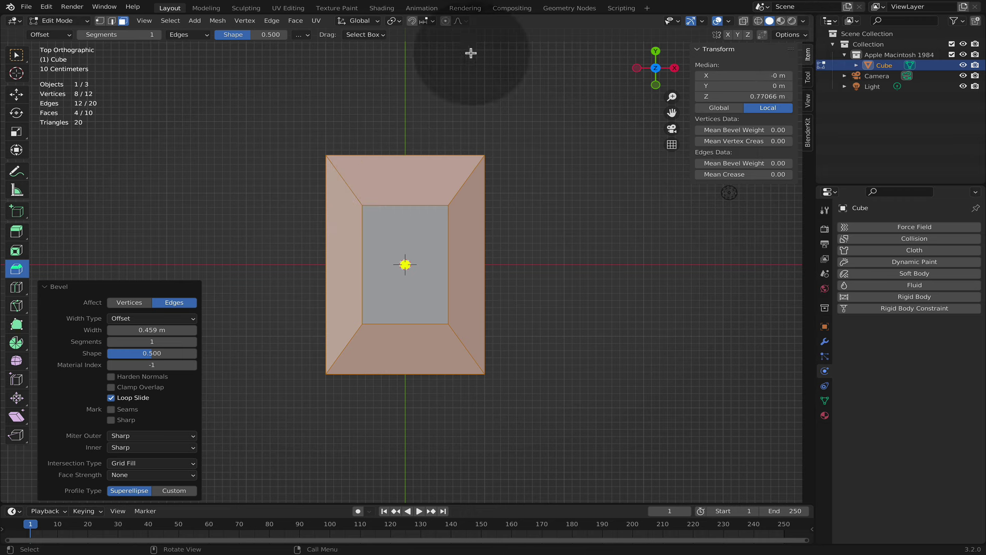
pyautogui.click(56, 20)
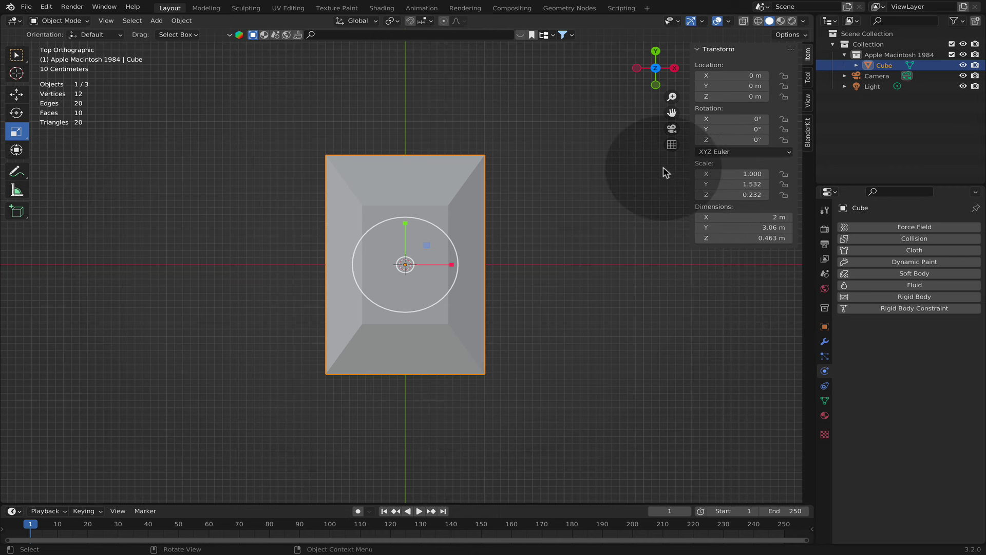
pyautogui.press('Tab')
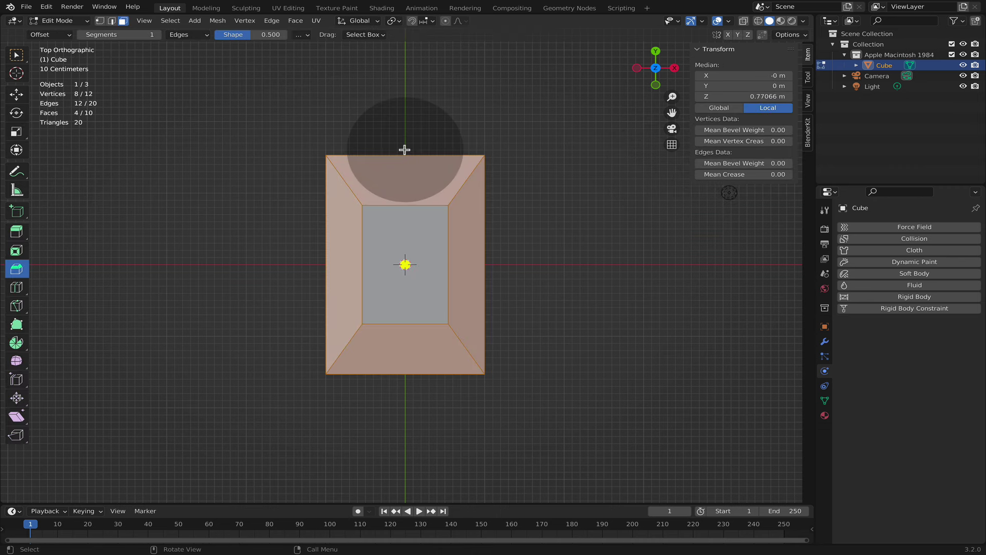
pyautogui.hotkey('ctrl', 'z')
pyautogui.moveTo(459, 183); pyautogui.dragTo(460, 180, button='middle')
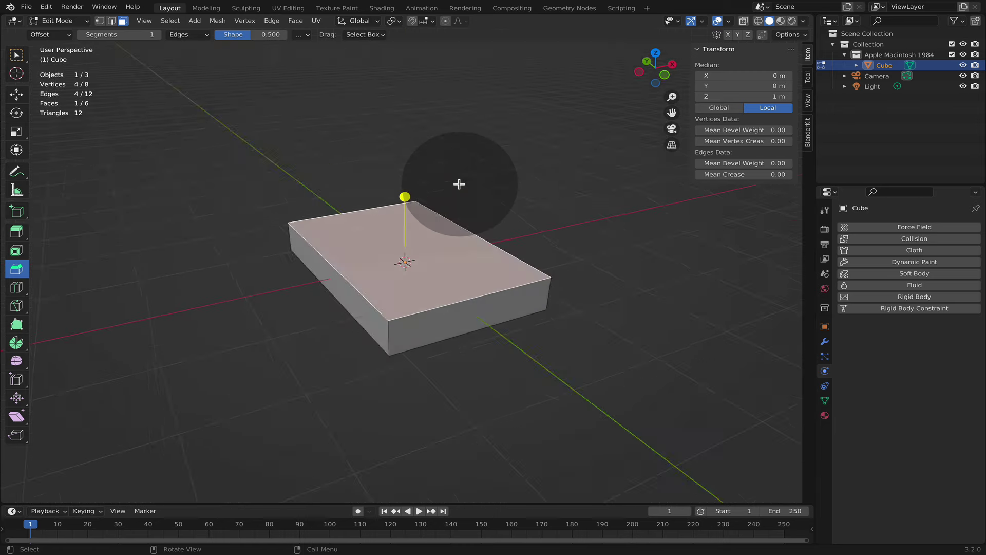
pyautogui.click(59, 21)
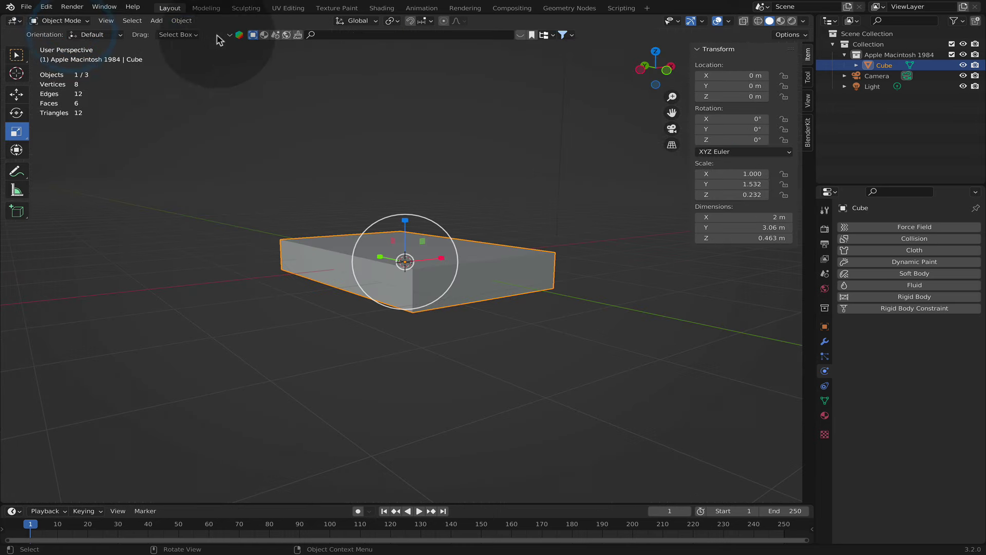
# Step: Apply all transforms so scale reads 1.000, then bevel the slab's top-face edges in Edit Mode
pyautogui.click(181, 21)
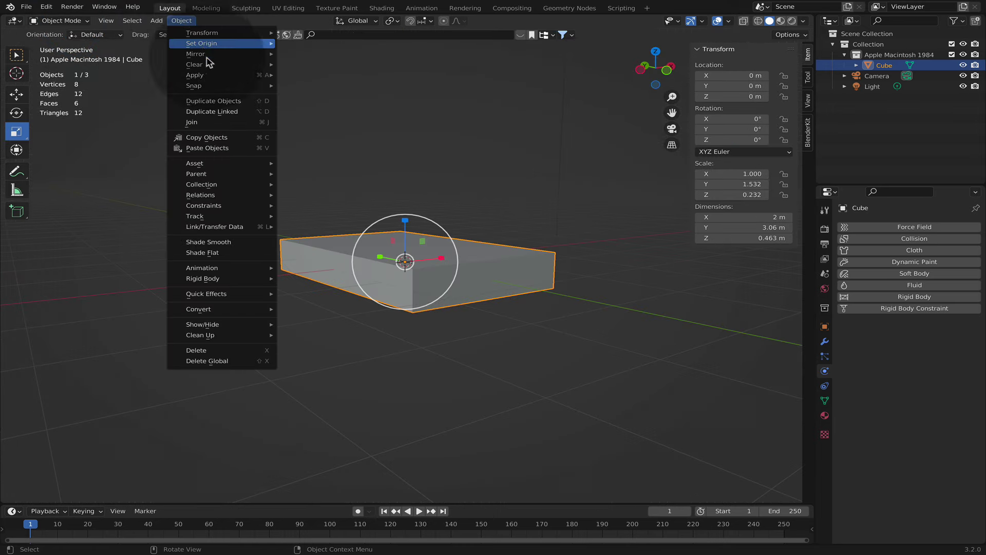
pyautogui.moveTo(195, 75)
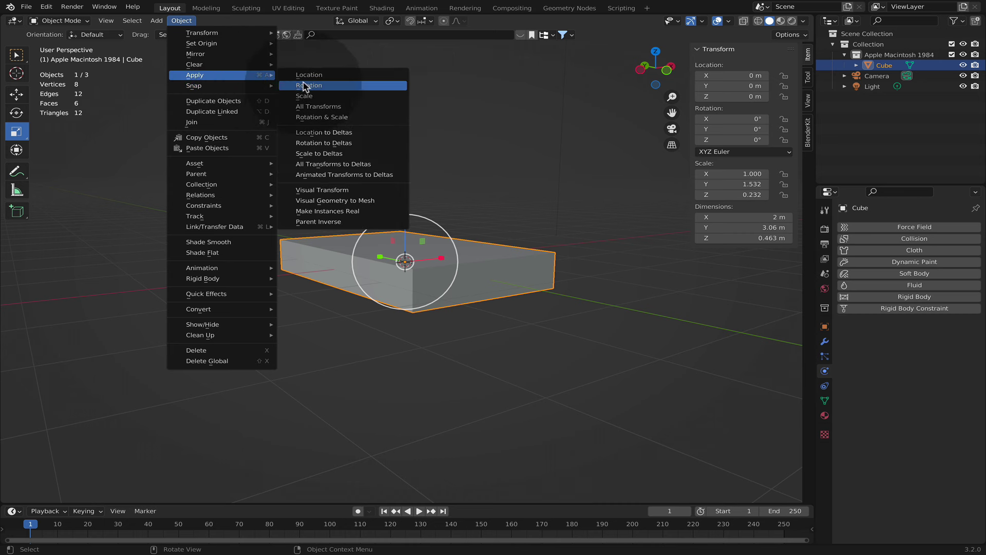
pyautogui.click(317, 107)
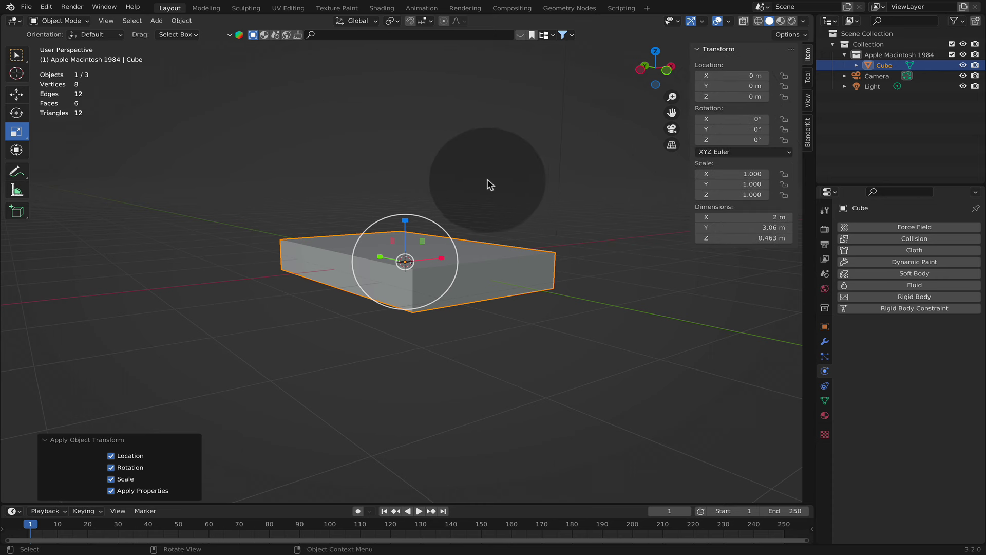
pyautogui.click(52, 20)
pyautogui.click(54, 43)
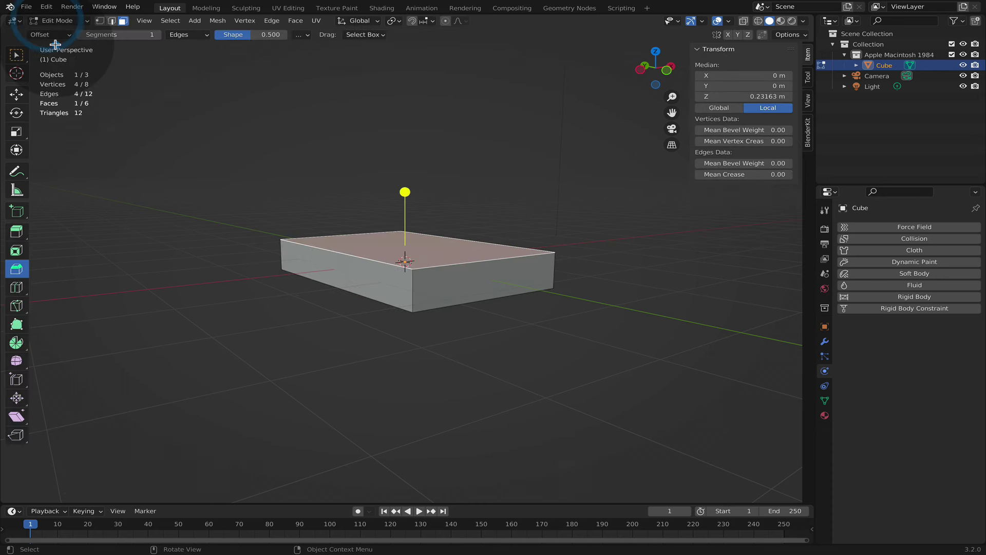
pyautogui.moveTo(404, 187); pyautogui.dragTo(411, 174)
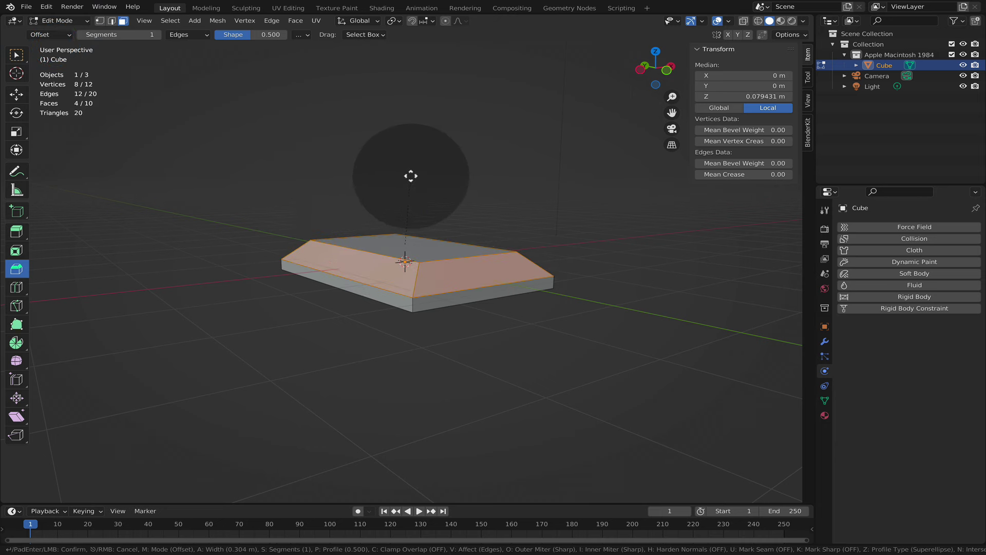
pyautogui.click(653, 53)
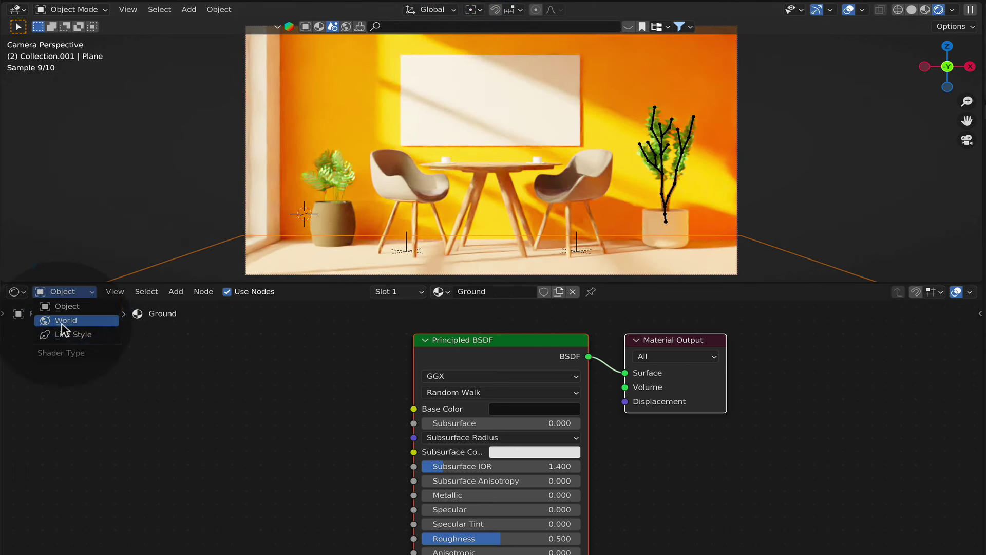
# Step: Switch the shader editor from Object to World and zoom out on the sky nodes
pyautogui.click(61, 323)
pyautogui.scroll(-1, 429, 375)
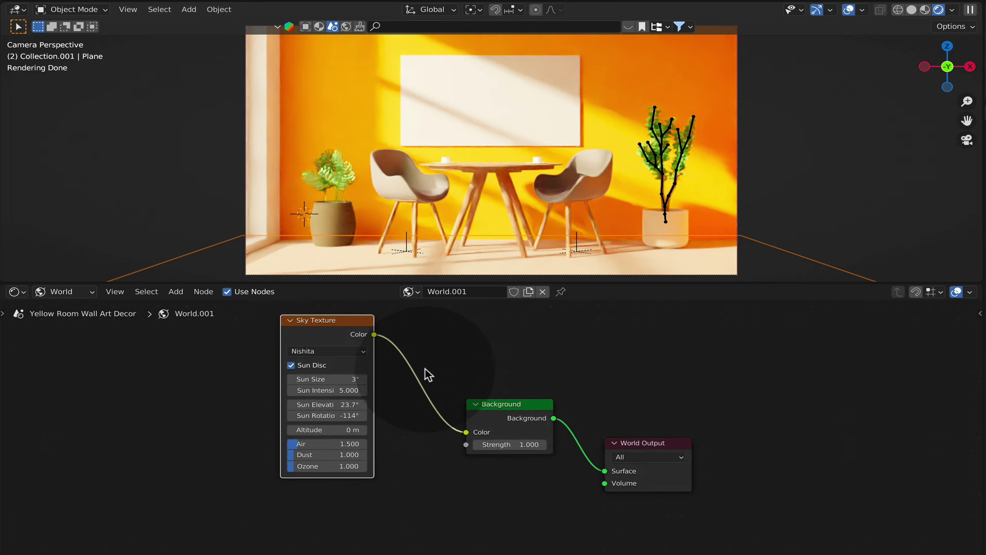
pyautogui.scroll(-1, 379, 367)
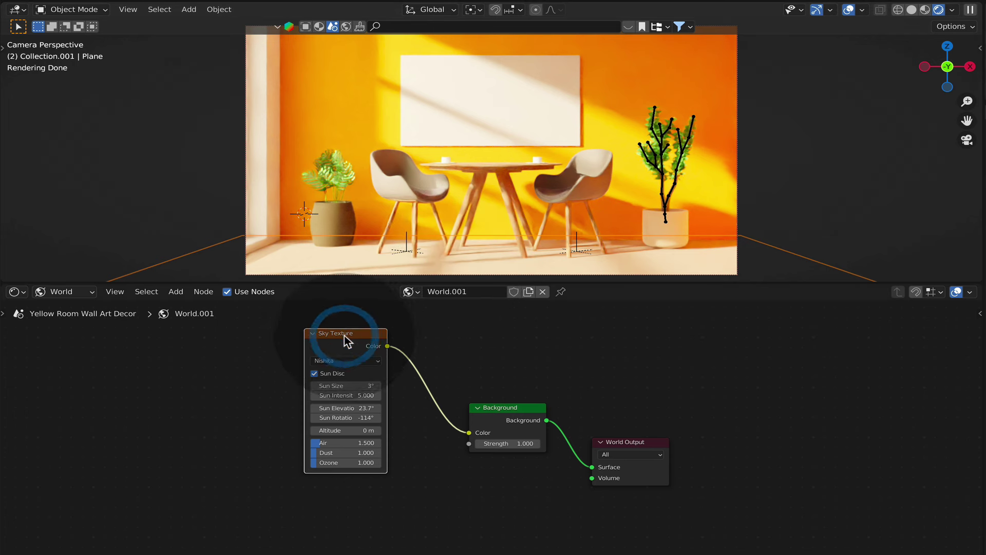
# Step: Duplicate the Sky Texture node and insert a MixRGB node between Sky Texture and Background
pyautogui.hotkey('shift', 'd')
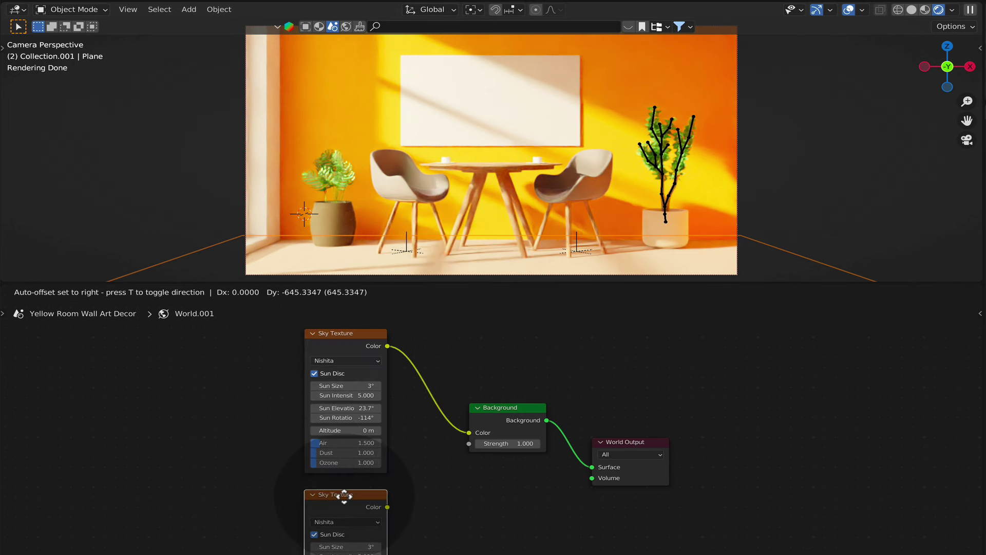
pyautogui.click(344, 495)
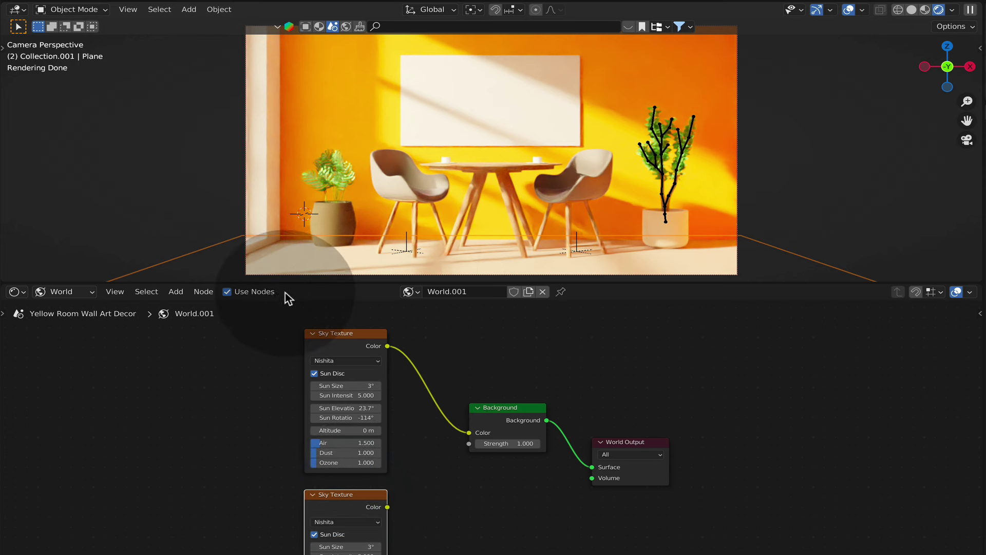
pyautogui.click(178, 293)
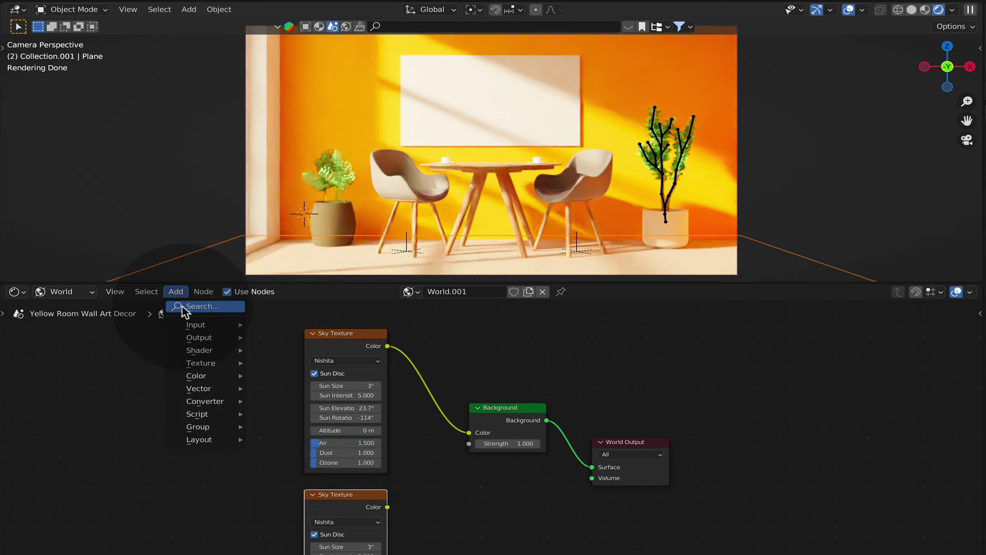
pyautogui.click(184, 309)
pyautogui.write('mix')
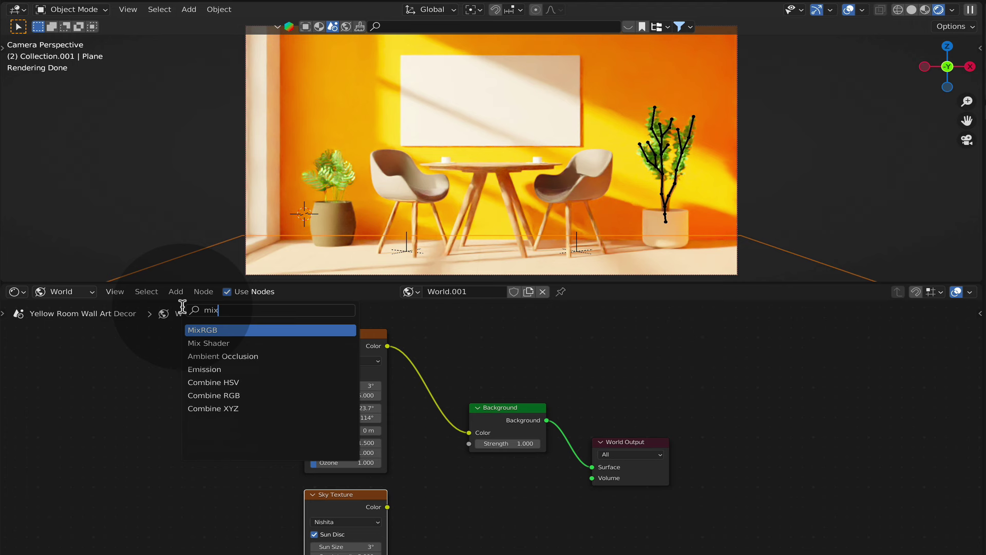
pyautogui.press('Return')
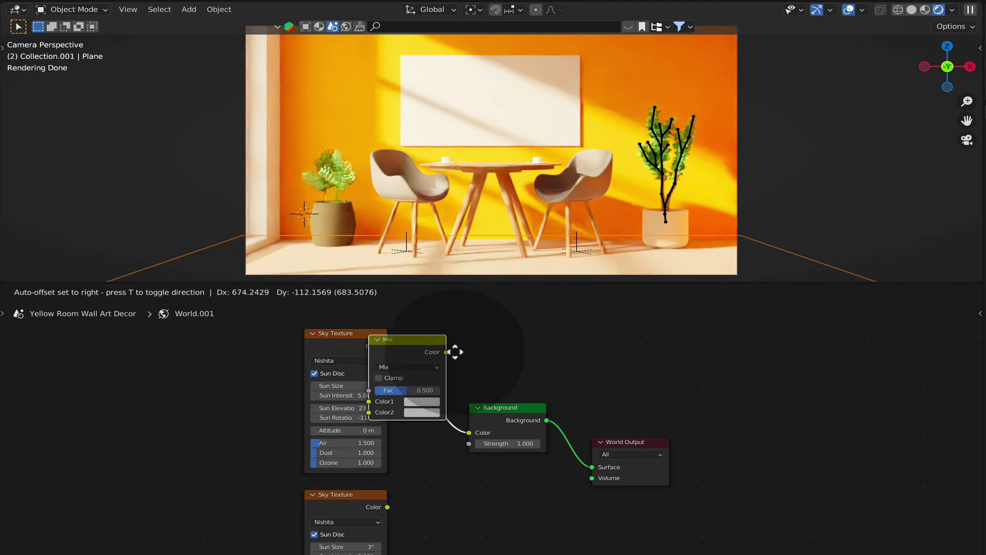
pyautogui.click(449, 348)
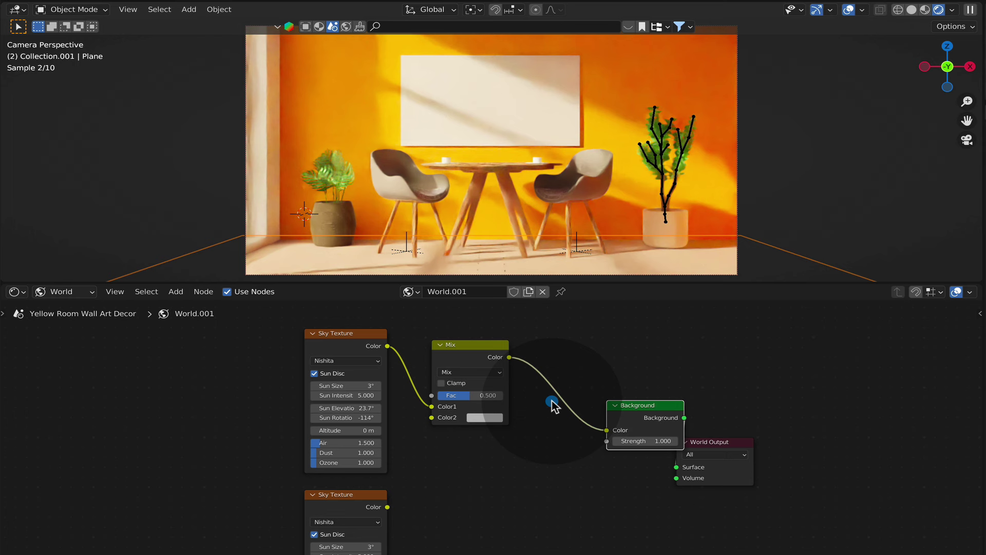
pyautogui.click(554, 401)
# Step: Connect the second Sky Texture to the Mix, set its Sun Size to 1°, and adjust its sun rotation
pyautogui.moveTo(387, 507); pyautogui.dragTo(432, 417)
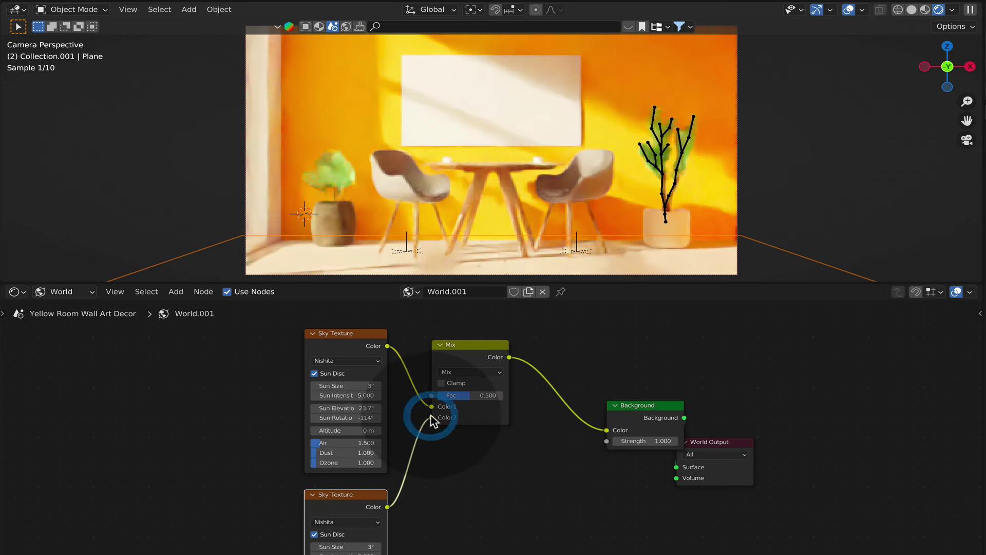
pyautogui.moveTo(365, 551); pyautogui.dragTo(362, 485, button='middle')
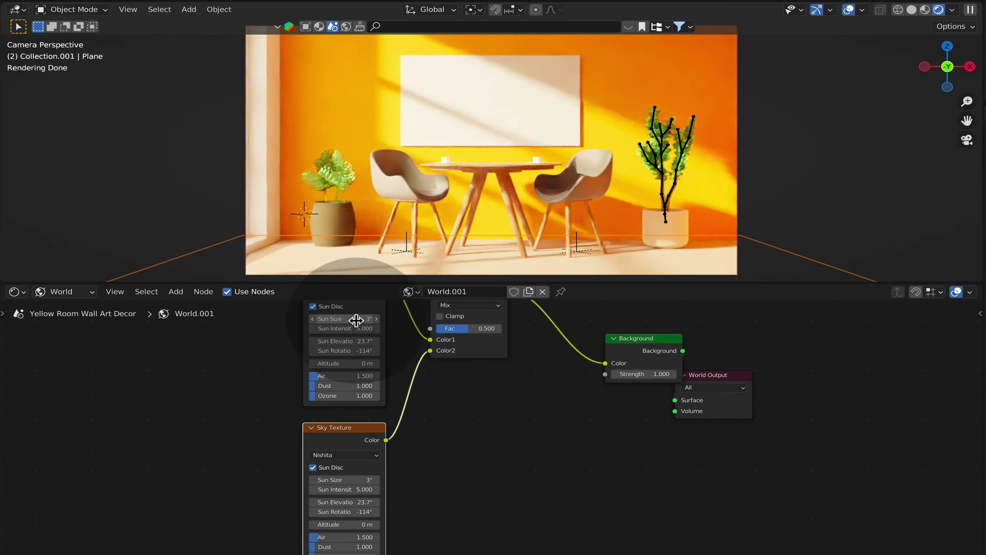
pyautogui.click(343, 480)
pyautogui.write('1')
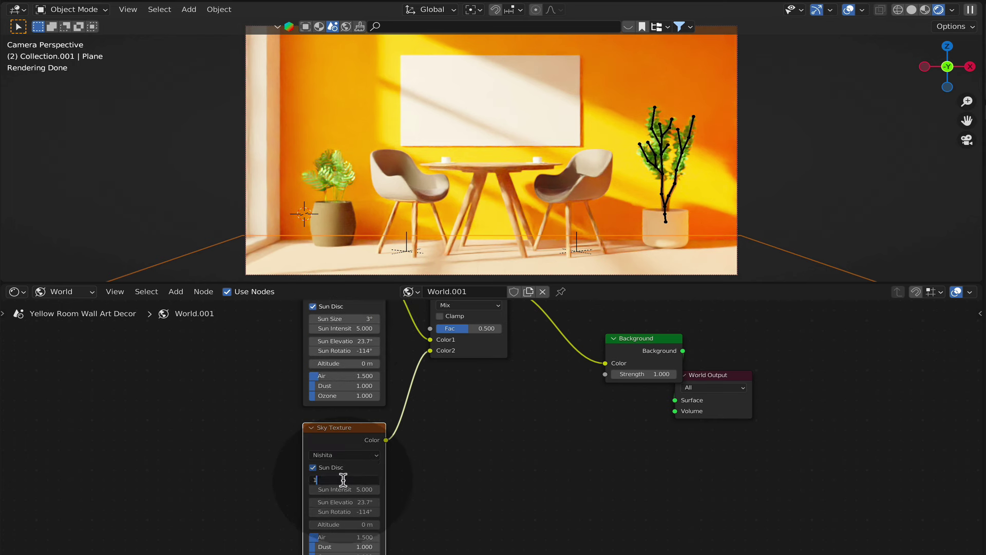
pyautogui.moveTo(373, 458); pyautogui.dragTo(370, 450, button='middle')
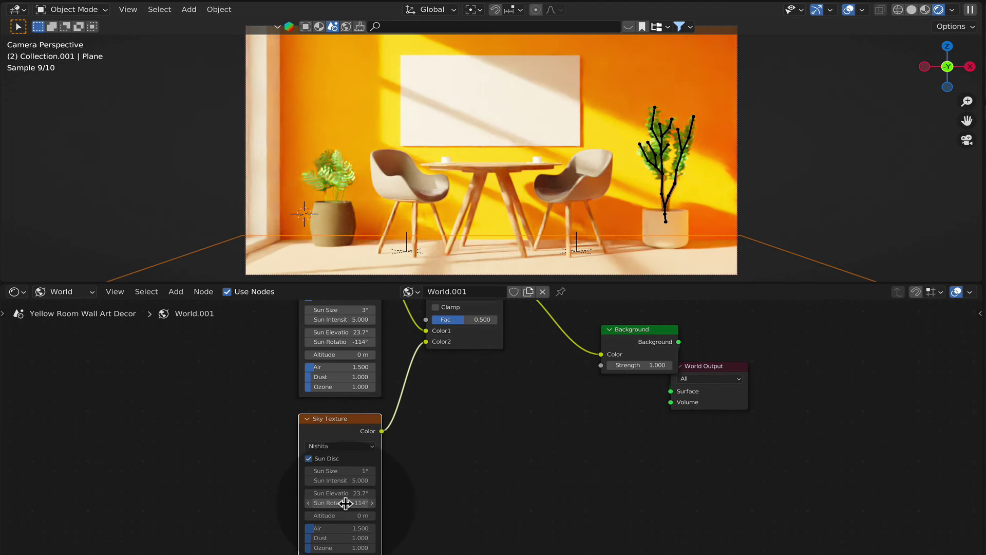
pyautogui.moveTo(357, 502); pyautogui.dragTo(350, 328)
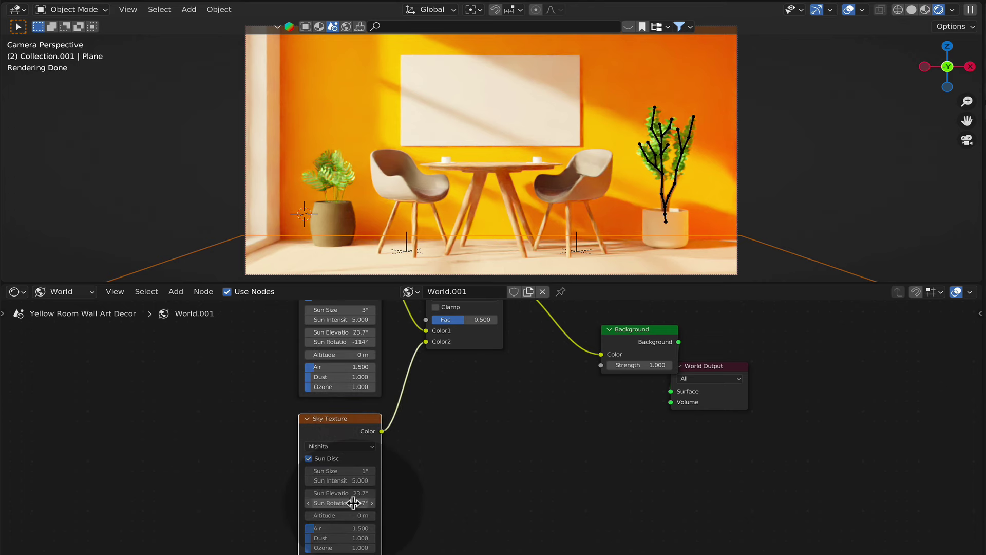
pyautogui.moveTo(351, 504); pyautogui.dragTo(351, 503)
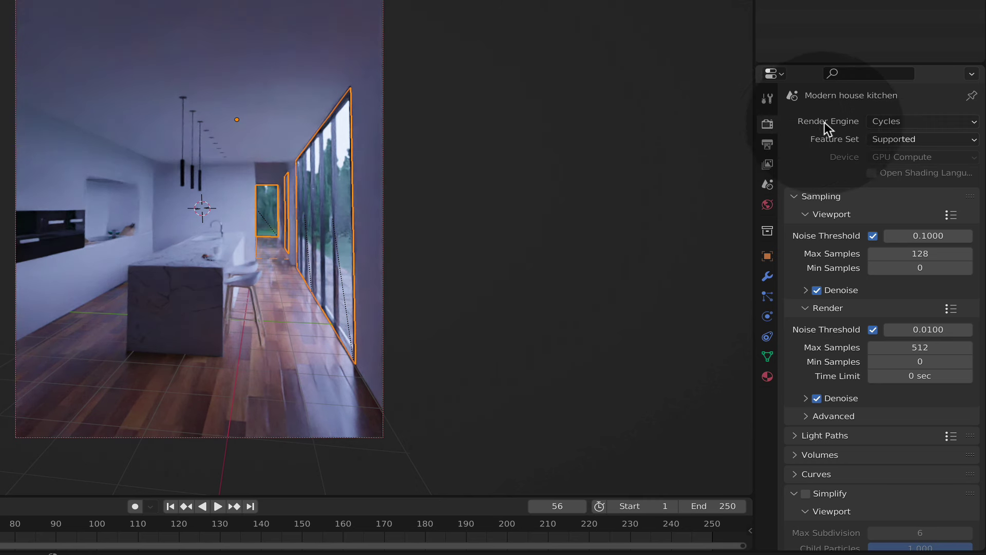
# Step: Enable Simplify in Render Properties, leaving the Render Texture Limit at 1024
pyautogui.scroll(-3, 855, 336)
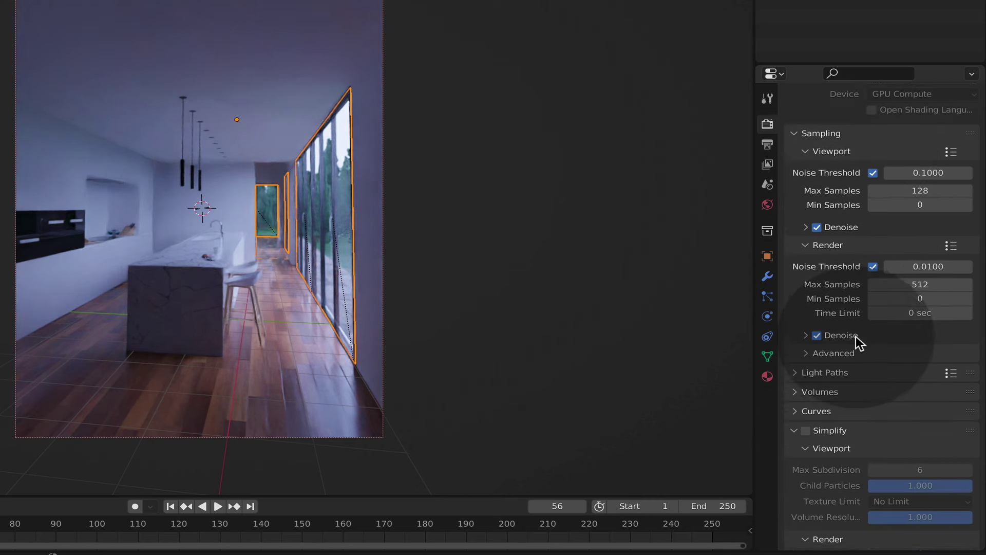
pyautogui.scroll(-2, 855, 336)
pyautogui.scroll(-2, 856, 336)
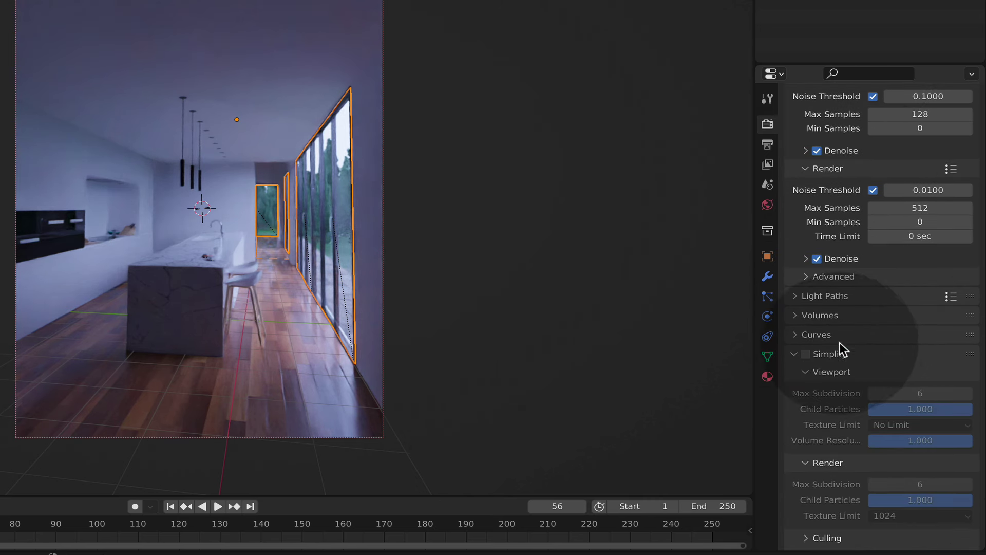
pyautogui.click(805, 354)
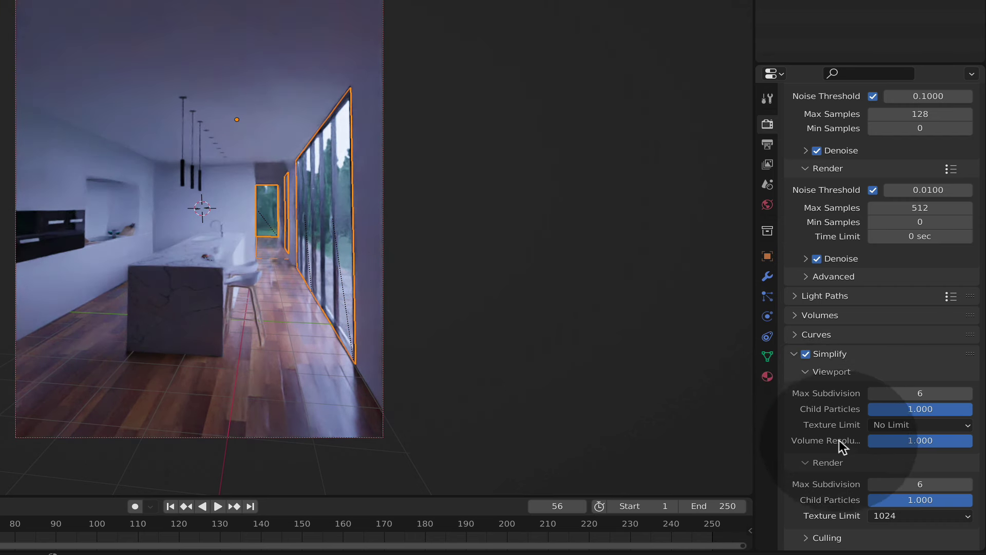
pyautogui.scroll(-7, 839, 439)
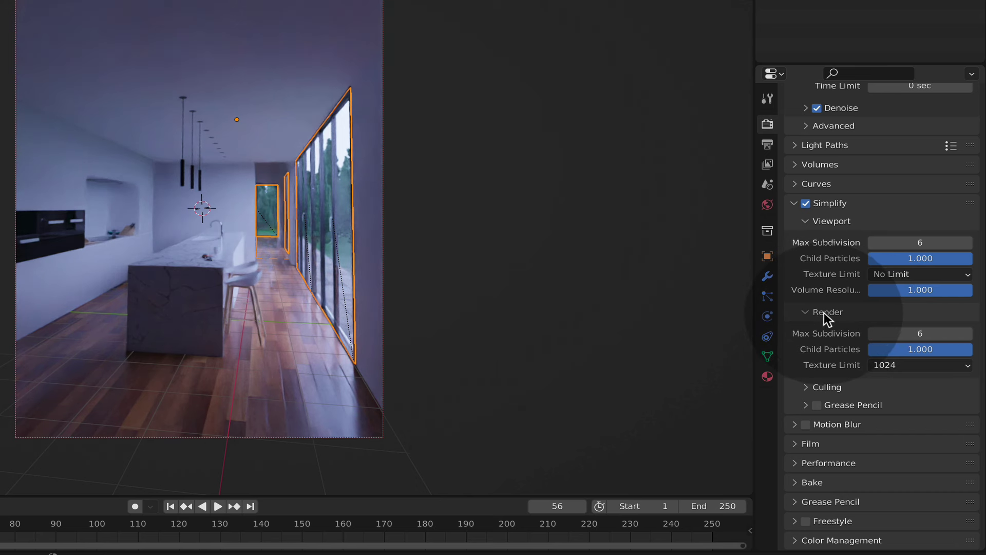
pyautogui.click(893, 369)
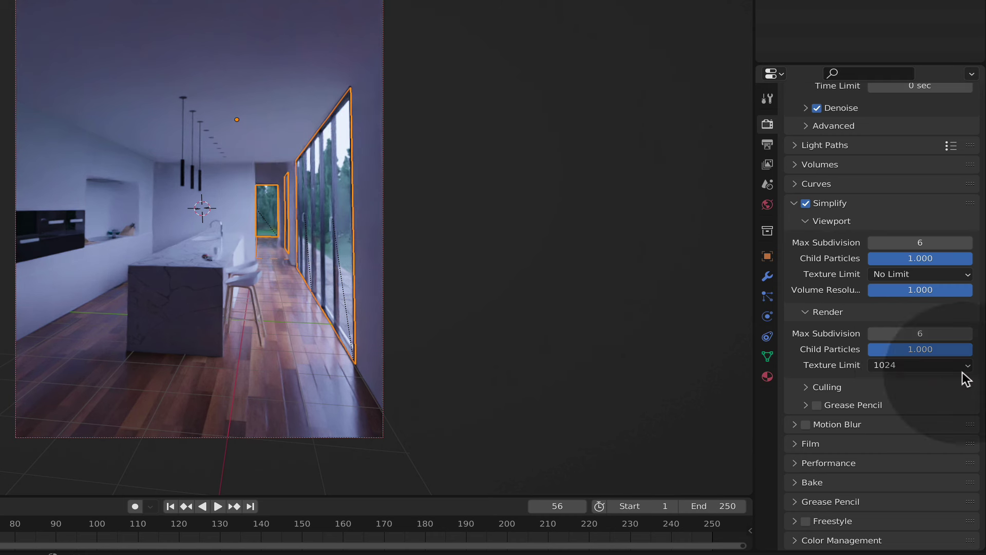
pyautogui.click(936, 364)
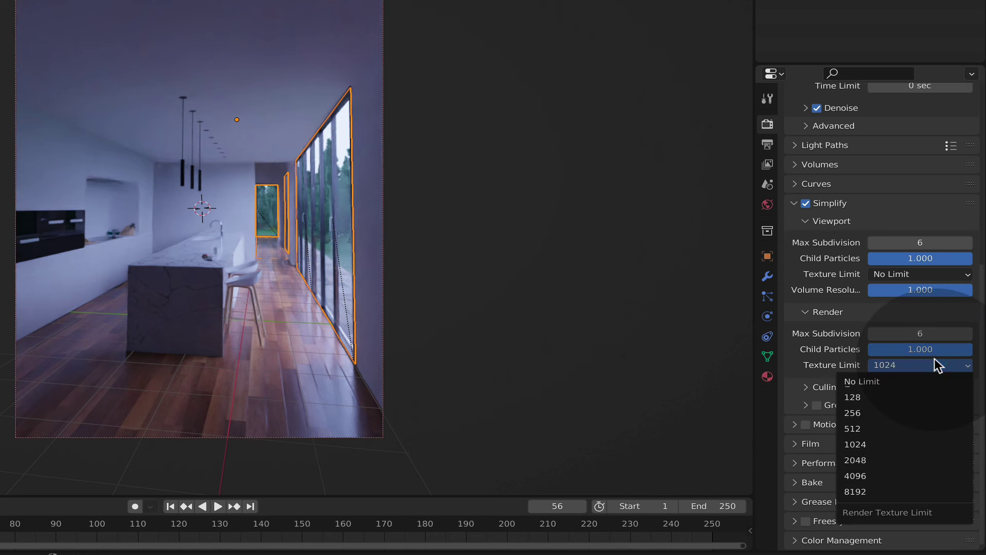
pyautogui.click(867, 443)
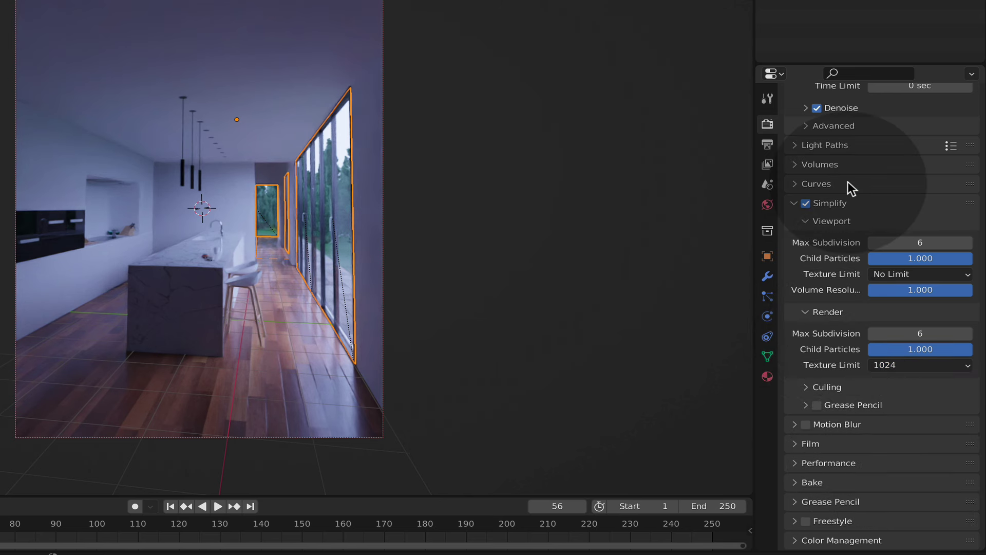
pyautogui.scroll(8, 852, 188)
pyautogui.scroll(2, 853, 216)
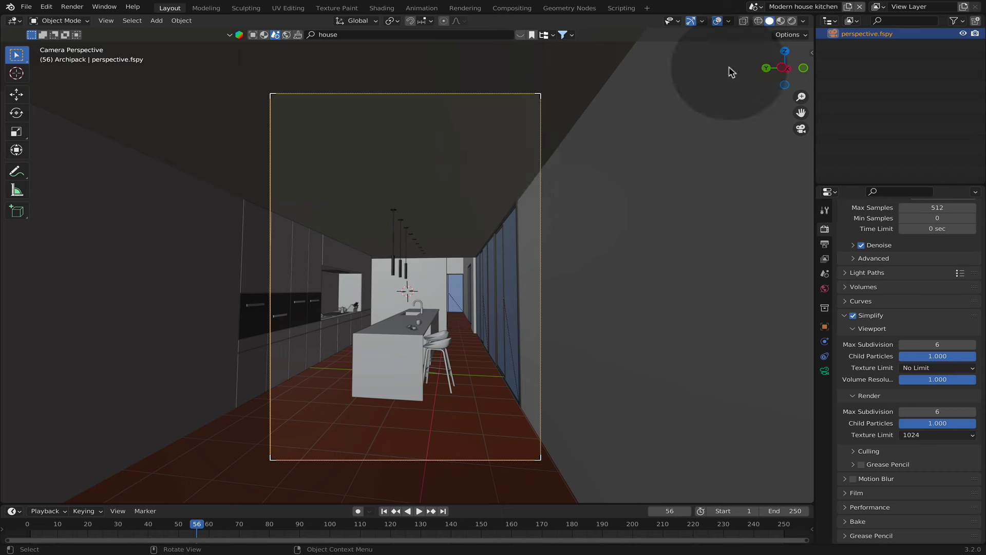
# Step: Return to the camera view and tilt the camera slightly on its X rotation
pyautogui.click(801, 130)
pyautogui.click(801, 130)
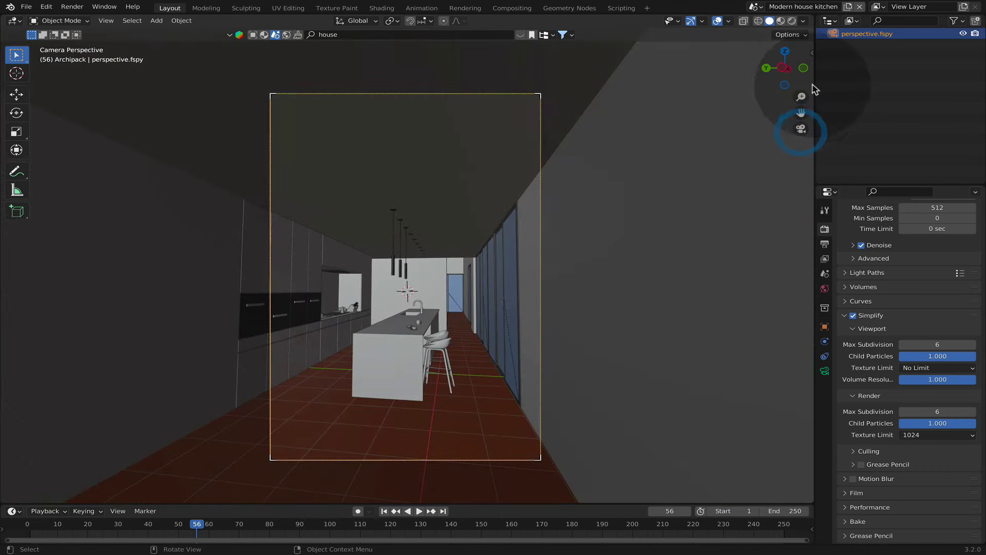
pyautogui.click(812, 52)
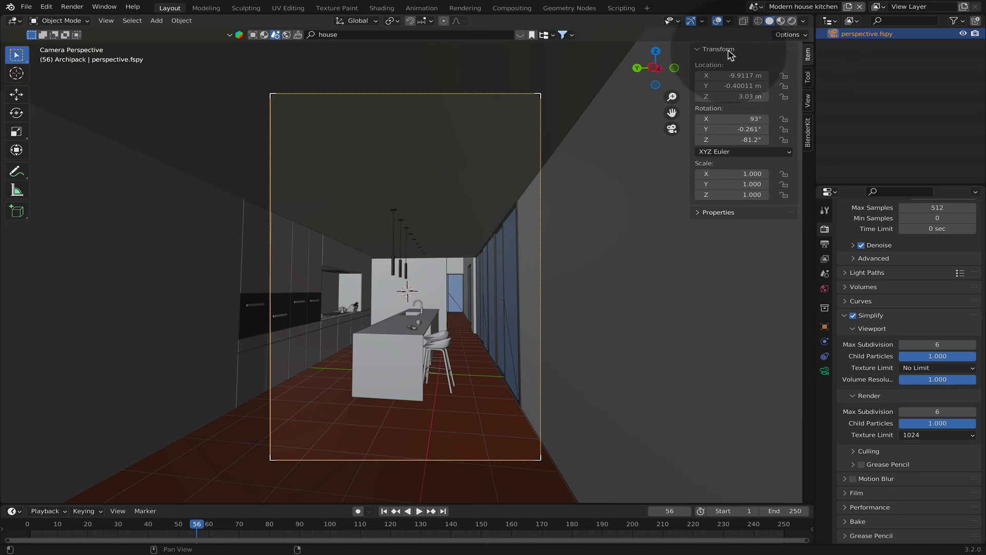
pyautogui.moveTo(734, 119)
pyautogui.mouseDown()
pyautogui.moveTo(744, 118)
pyautogui.moveTo(727, 119)
pyautogui.mouseUp()
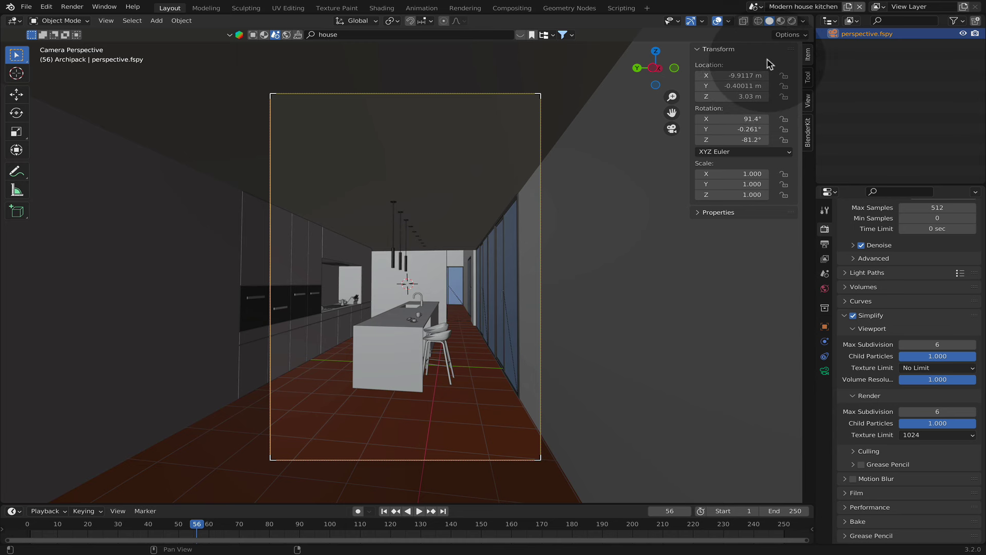
# Step: Enable Camera to View, reframe the shot toward the windowed wall, and split the viewport in two
pyautogui.click(805, 105)
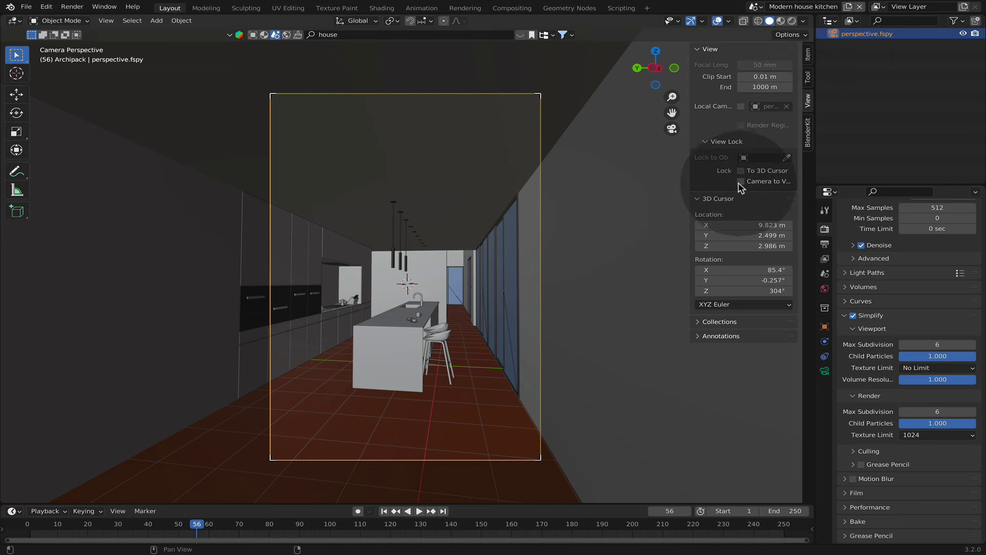
pyautogui.click(740, 182)
pyautogui.moveTo(529, 220)
pyautogui.mouseDown(button='middle')
pyautogui.moveTo(473, 256)
pyautogui.moveTo(452, 220)
pyautogui.mouseUp(button='middle')
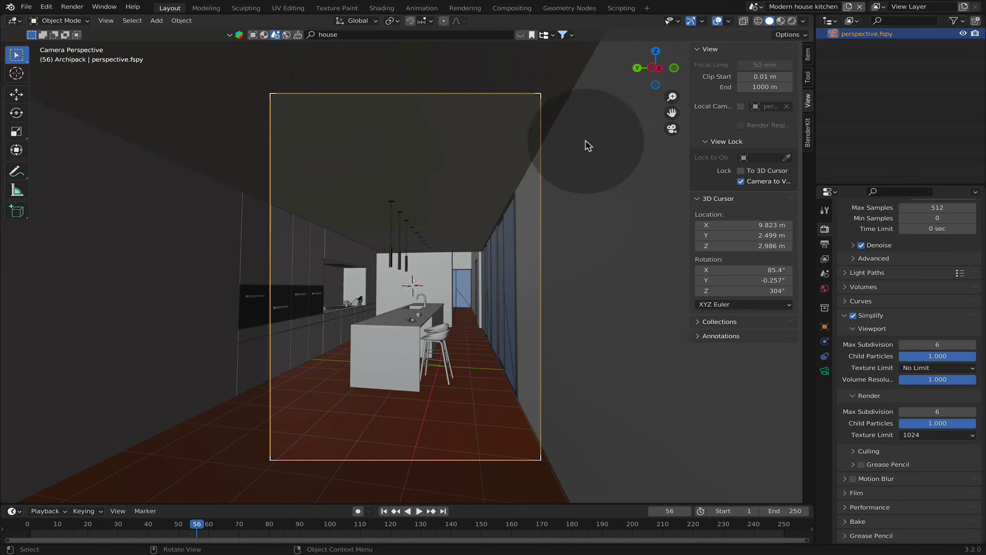
pyautogui.moveTo(671, 113); pyautogui.dragTo(663, 117)
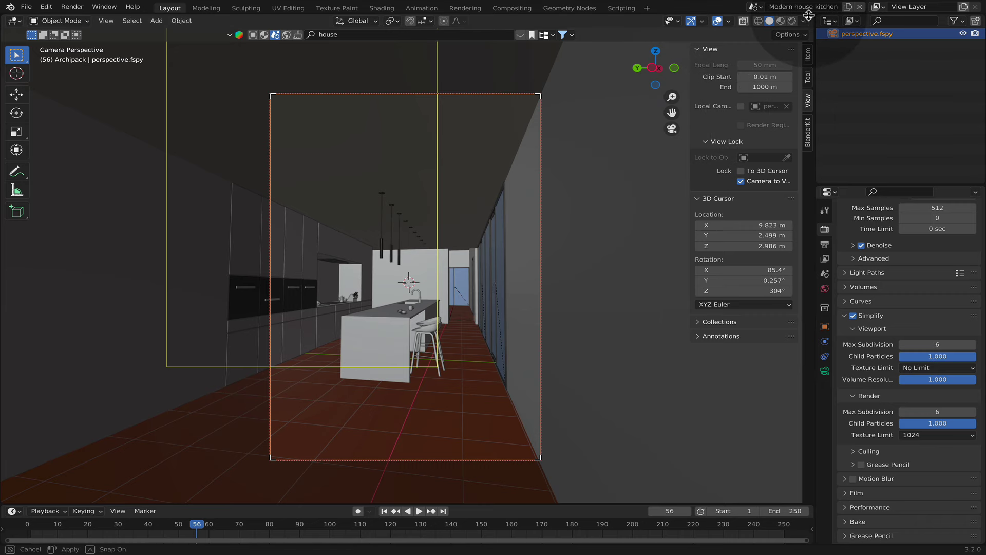
pyautogui.moveTo(810, 18); pyautogui.dragTo(465, 21)
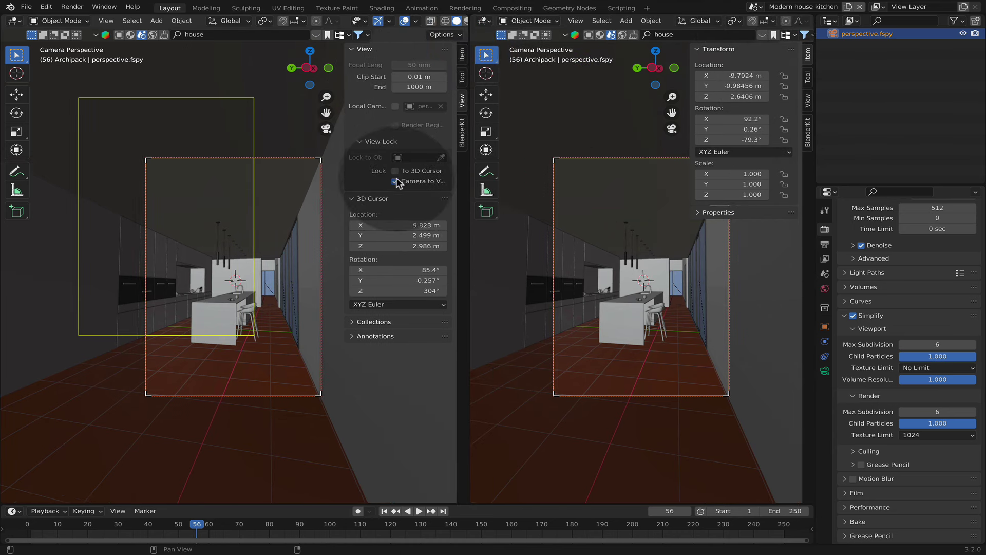
# Step: Hide the left sidebar and turn off Camera to View so the right view orbits freely
pyautogui.scroll(1, 326, 221)
pyautogui.scroll(1, 326, 221)
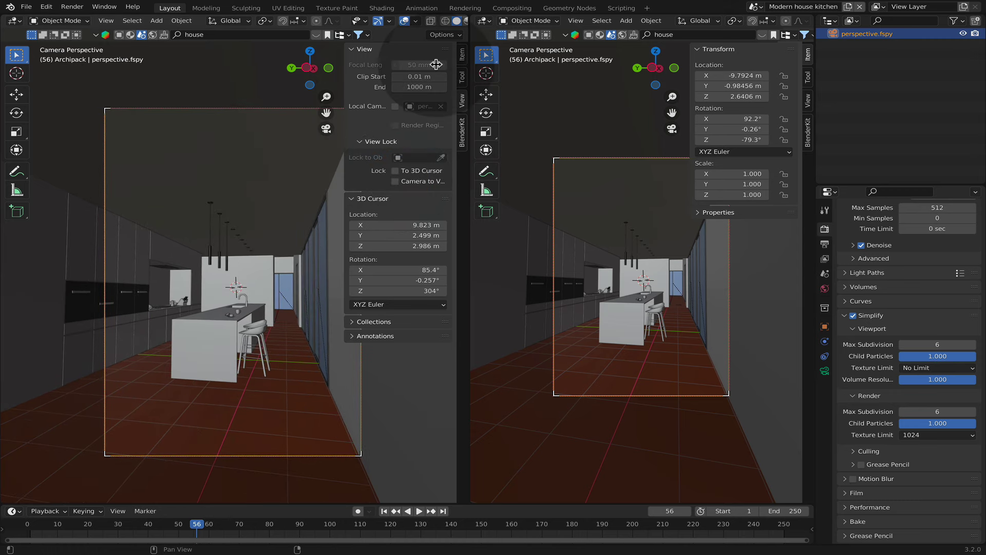
pyautogui.press('n')
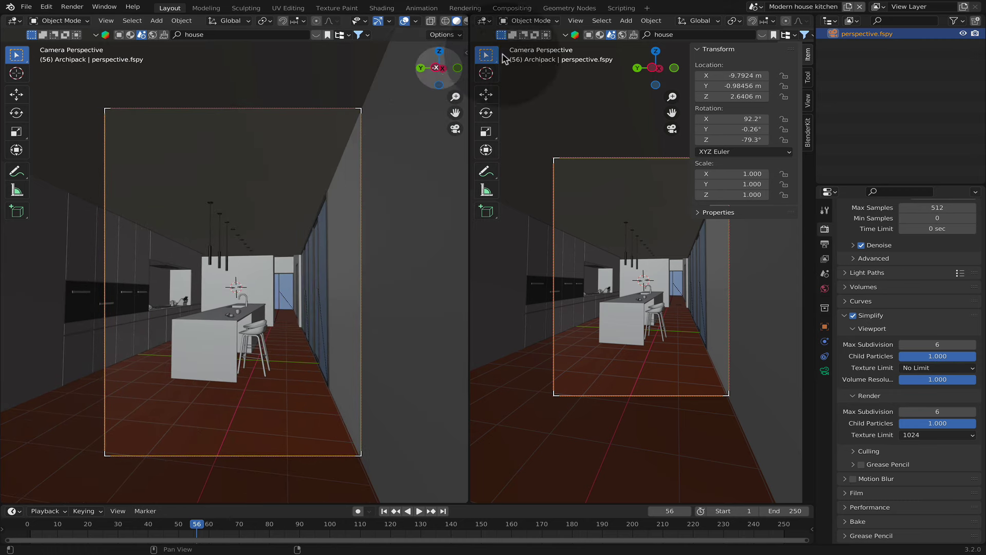
pyautogui.moveTo(630, 157); pyautogui.dragTo(641, 154, button='middle')
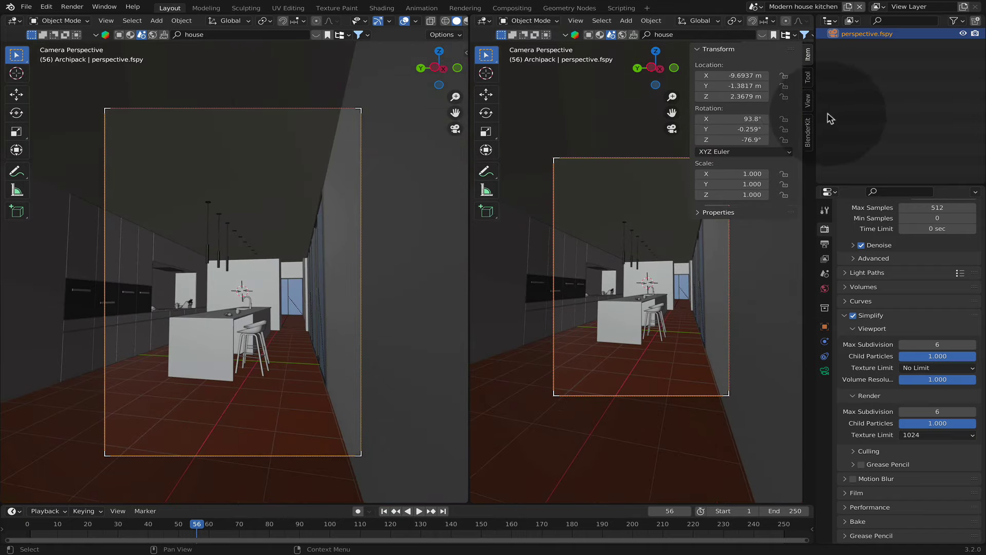
pyautogui.click(808, 100)
pyautogui.click(740, 180)
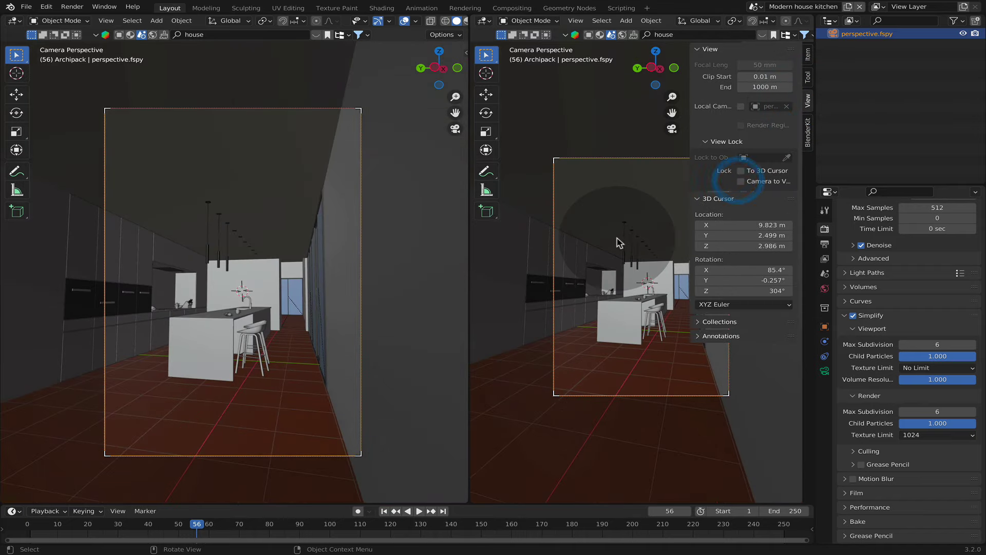
pyautogui.moveTo(623, 241); pyautogui.dragTo(625, 236, button='middle')
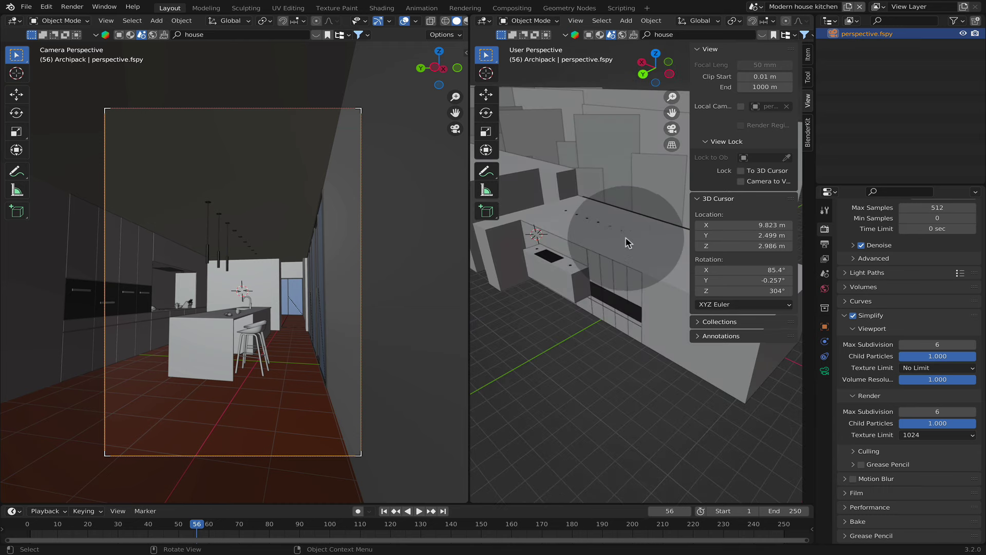
# Step: Move the perspective.fspy camera closer to the island and merge the two views into one
pyautogui.click(852, 39)
pyautogui.moveTo(620, 135); pyautogui.dragTo(593, 152, button='middle')
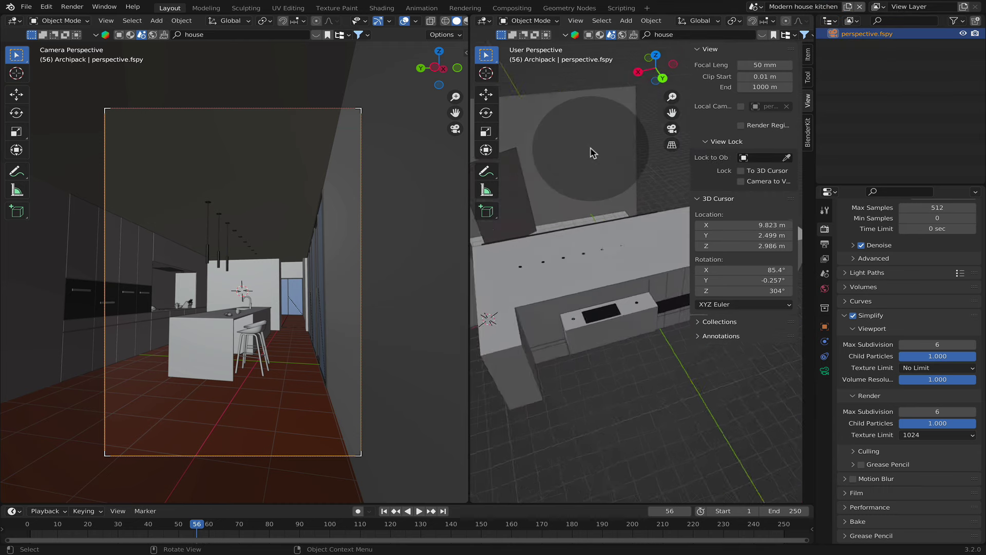
pyautogui.press('n')
pyautogui.hotkey('shift', 'space')
pyautogui.press('g')
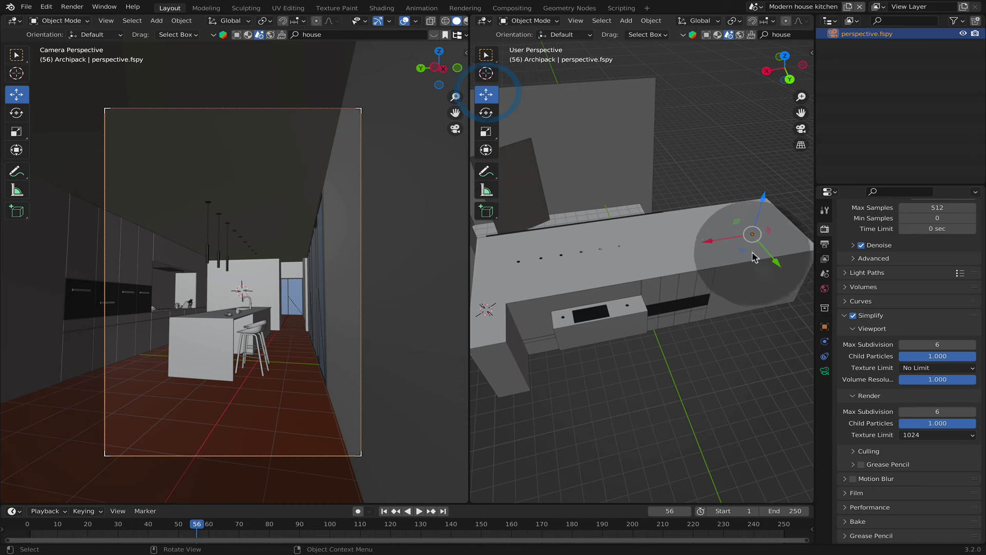
pyautogui.moveTo(719, 243); pyautogui.dragTo(712, 227)
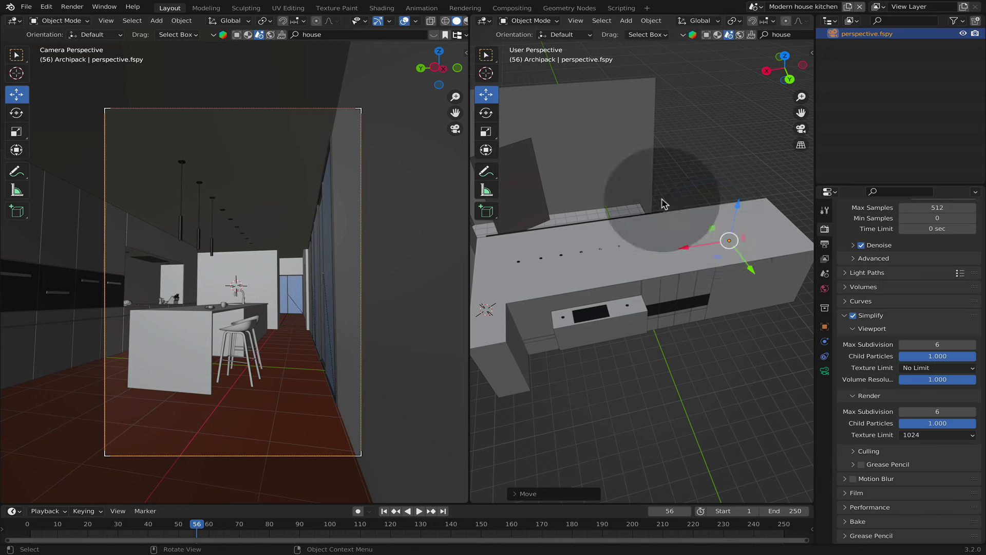
pyautogui.moveTo(471, 17); pyautogui.dragTo(529, 19)
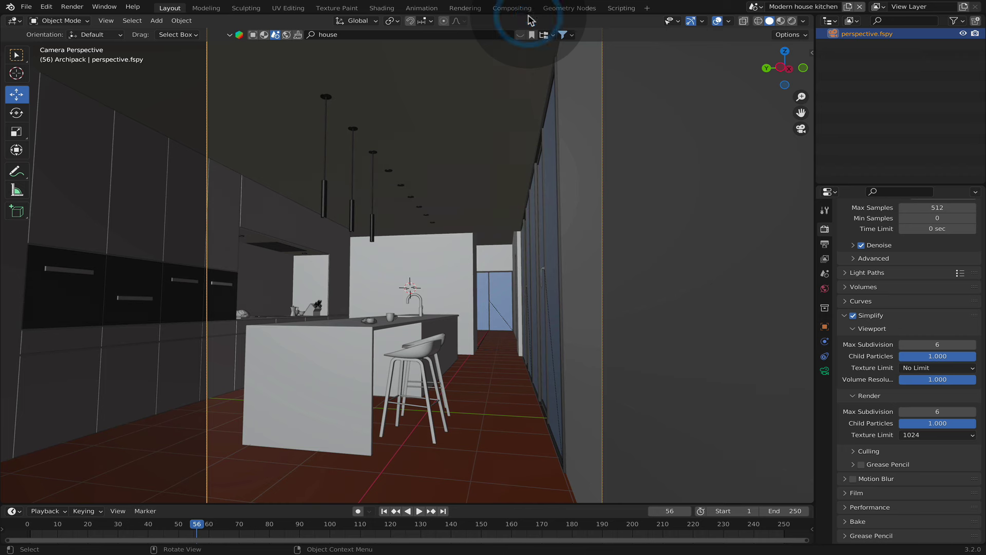
# Step: Frame the camera, enable the Golden Ratio composition guide in camera data, and show the sidebar
pyautogui.press('Home')
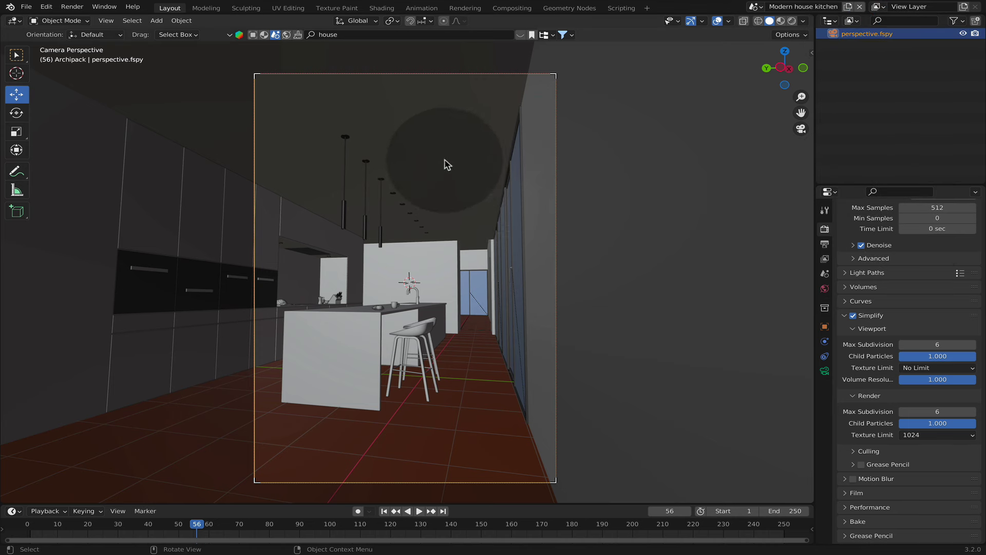
pyautogui.click(824, 371)
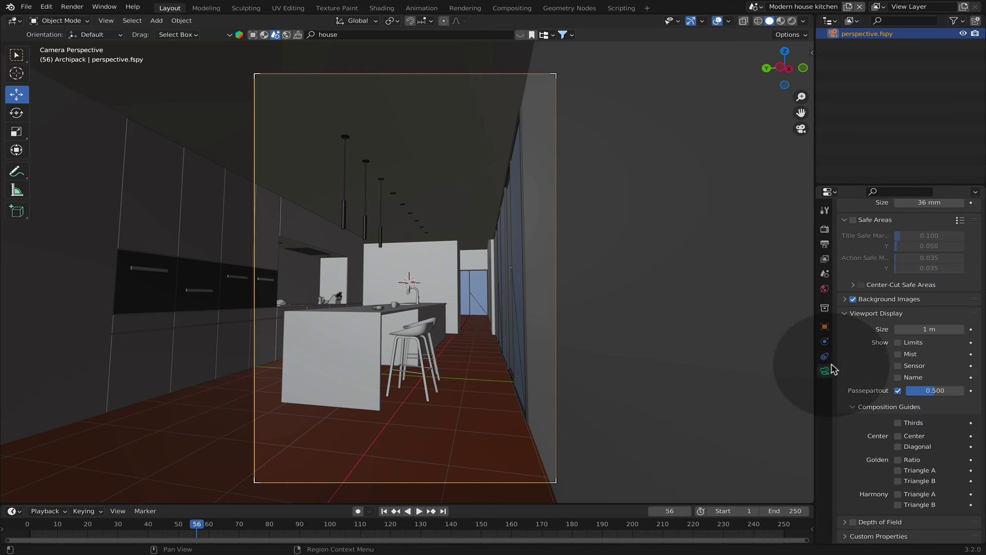
pyautogui.click(850, 407)
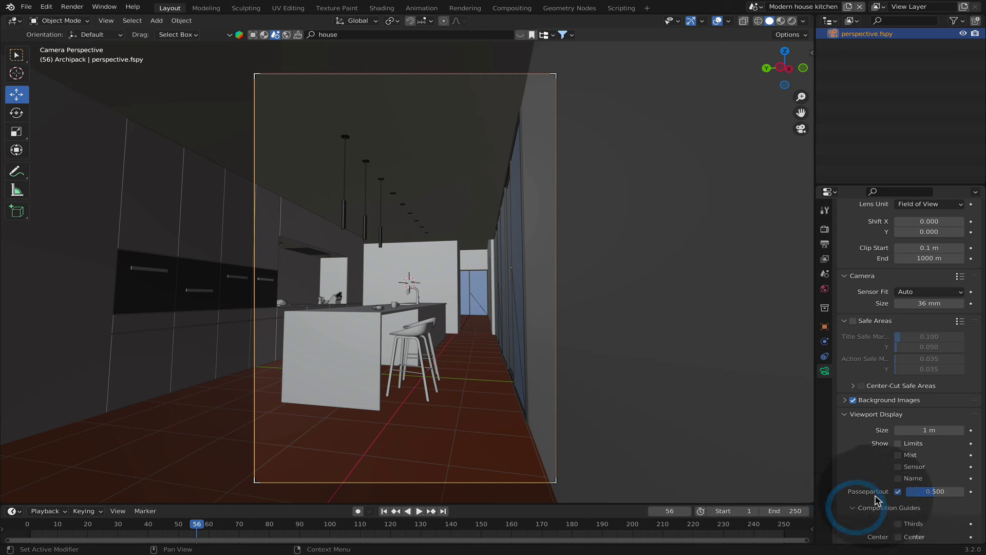
pyautogui.scroll(-3, 883, 483)
pyautogui.scroll(-2, 897, 459)
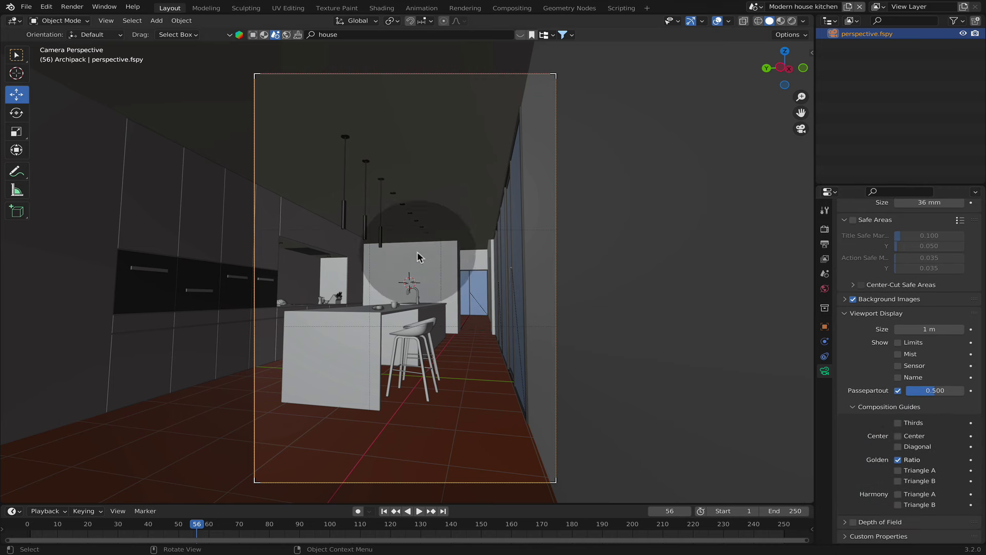
pyautogui.click(812, 52)
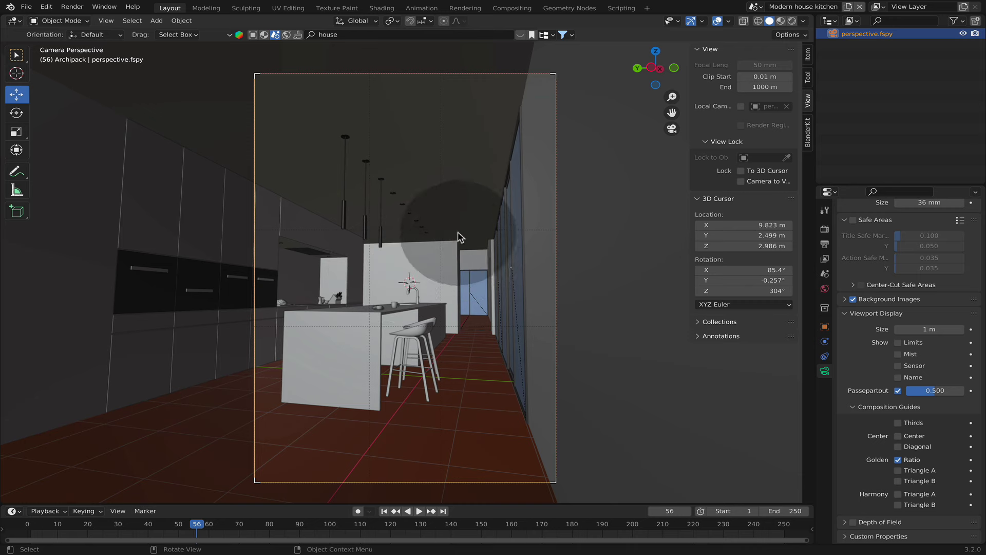
# Step: Return to camera view, enable Camera to View lock, then orbit and pan to reframe the kitchen
pyautogui.scroll(3, 465, 208)
pyautogui.scroll(2, 467, 205)
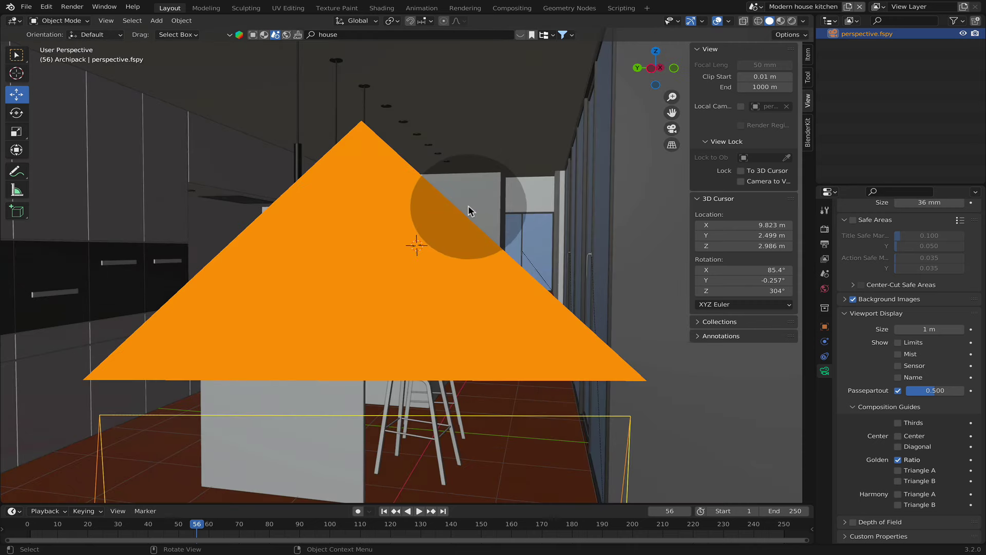
pyautogui.click(671, 129)
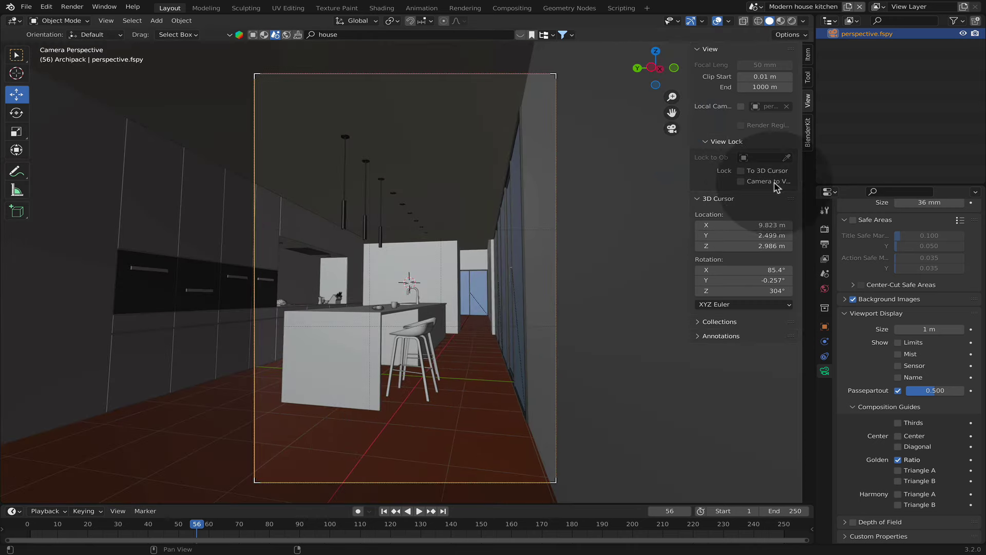
pyautogui.click(741, 181)
pyautogui.moveTo(557, 207); pyautogui.dragTo(556, 208, button='middle')
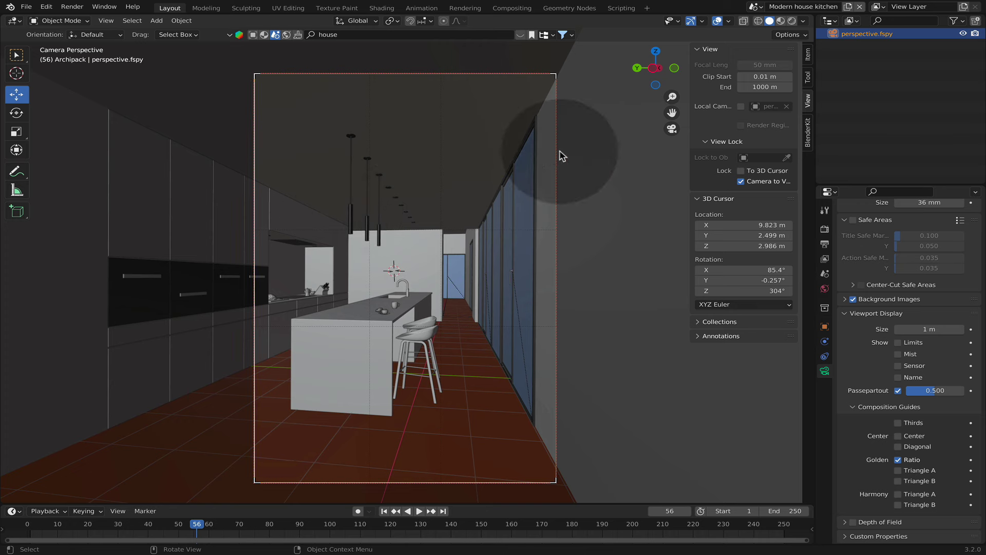
pyautogui.moveTo(672, 113)
pyautogui.mouseDown()
pyautogui.moveTo(683, 112)
pyautogui.moveTo(668, 112)
pyautogui.mouseUp()
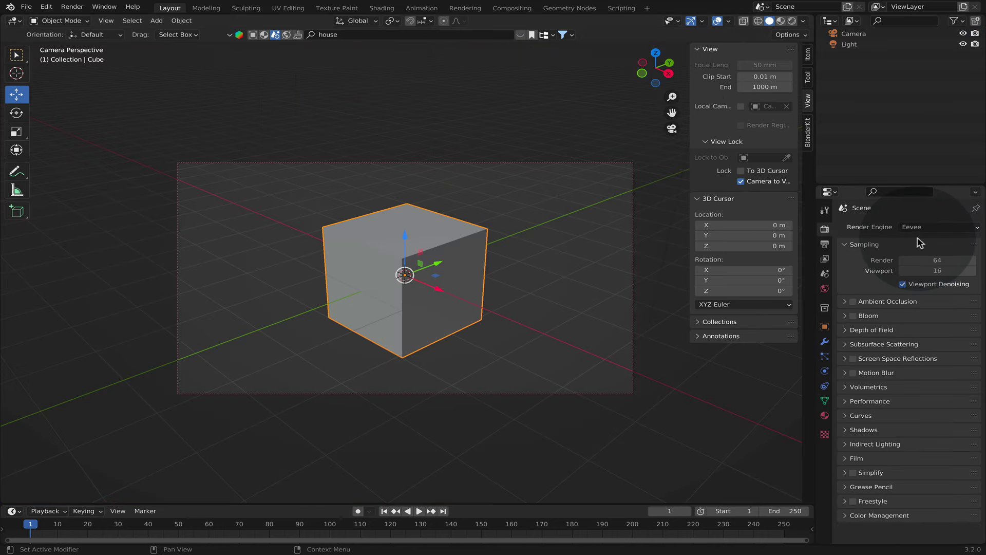
# Step: Set the cube scene's render engine to Cycles and begin editing the Max Samples value
pyautogui.click(924, 228)
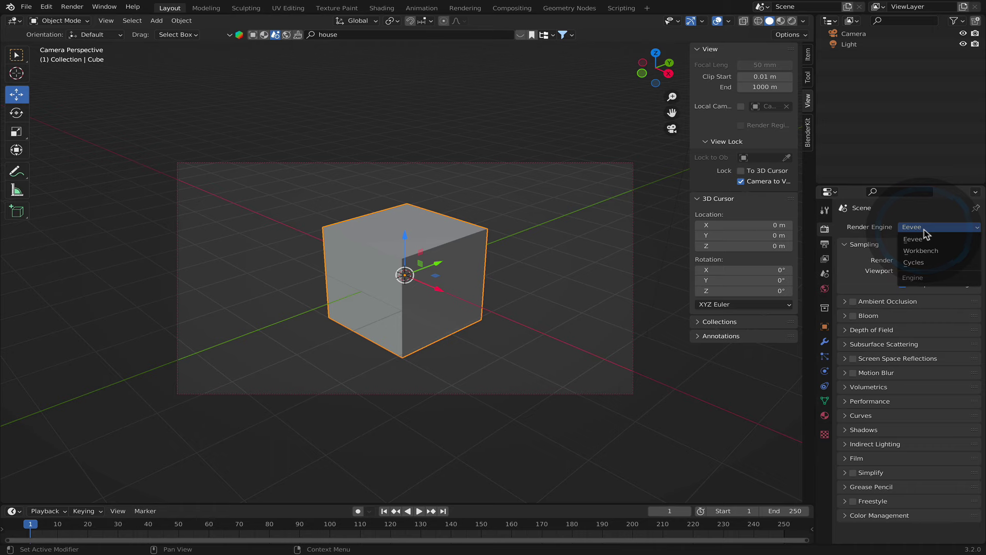
pyautogui.click(911, 262)
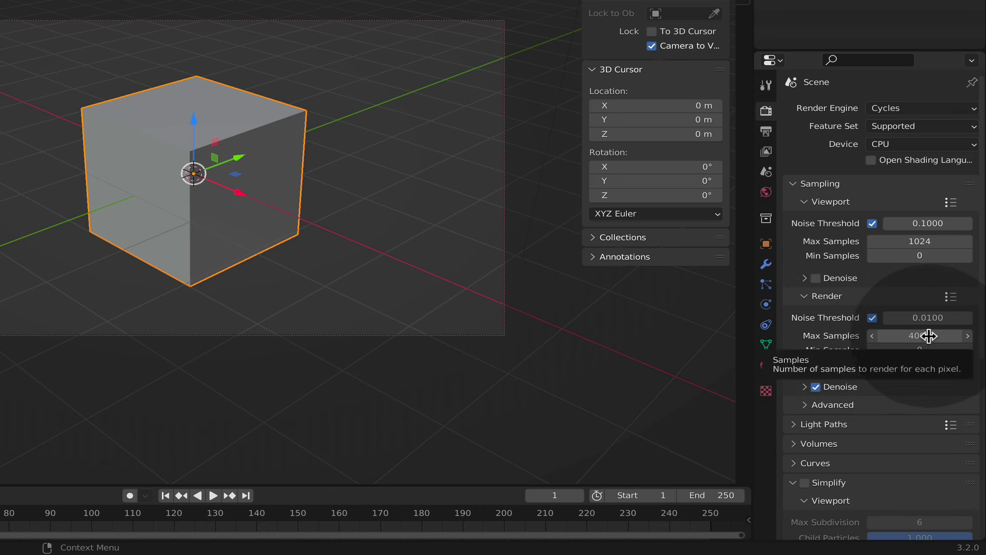
pyautogui.click(926, 337)
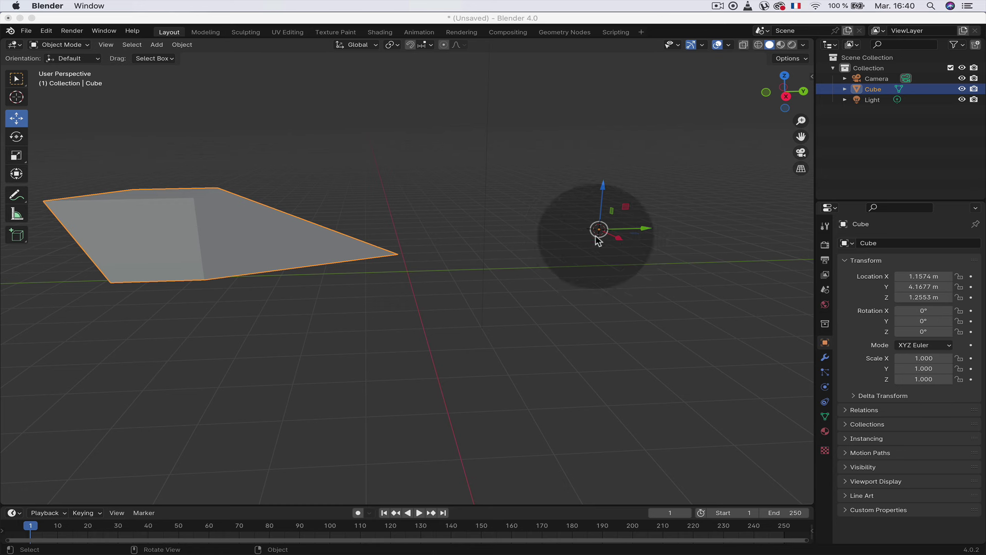
# Step: Nudge the slab along Z, rotate it about -8.8° around Z, and bring up Set Origin
pyautogui.moveTo(604, 221); pyautogui.dragTo(599, 190)
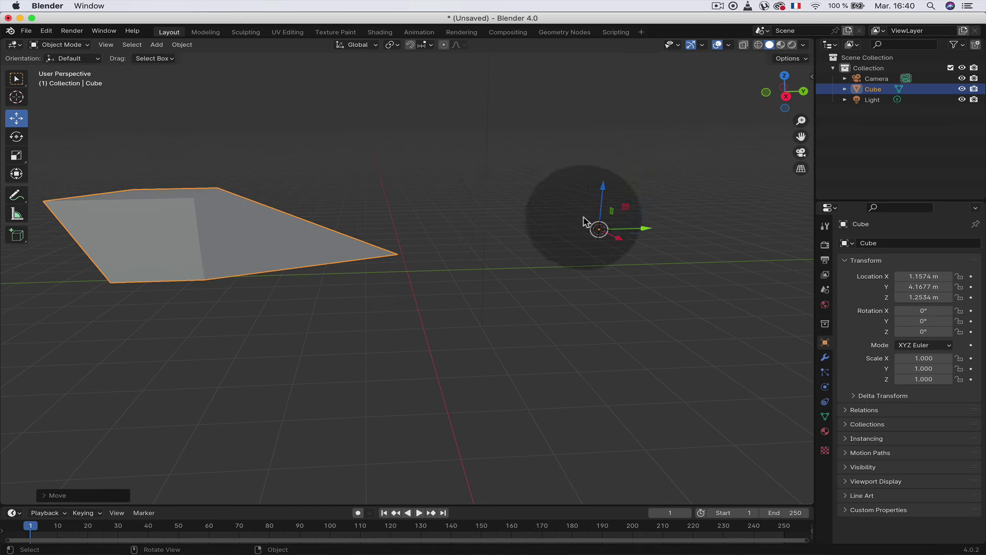
pyautogui.click(17, 136)
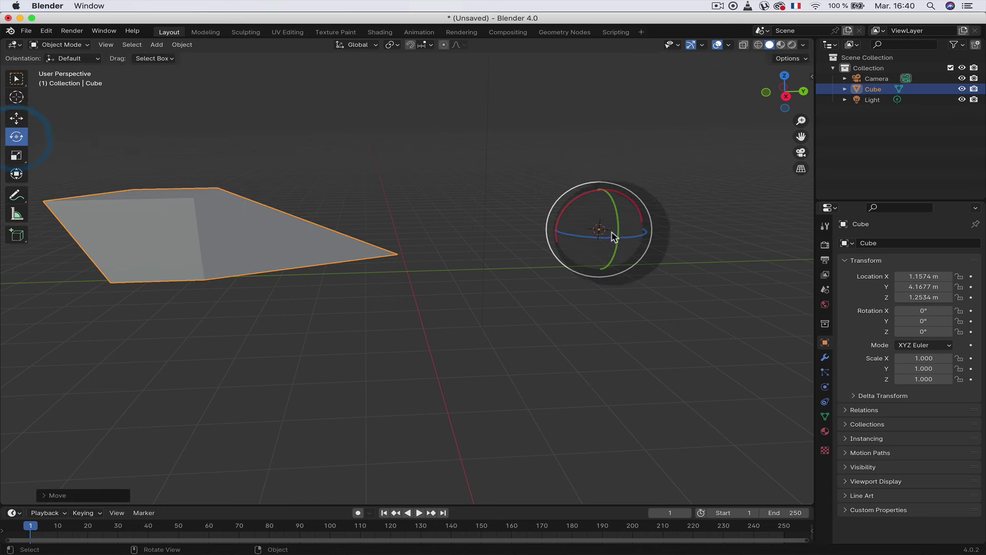
pyautogui.moveTo(606, 246)
pyautogui.mouseDown()
pyautogui.moveTo(611, 235)
pyautogui.moveTo(603, 241)
pyautogui.mouseUp()
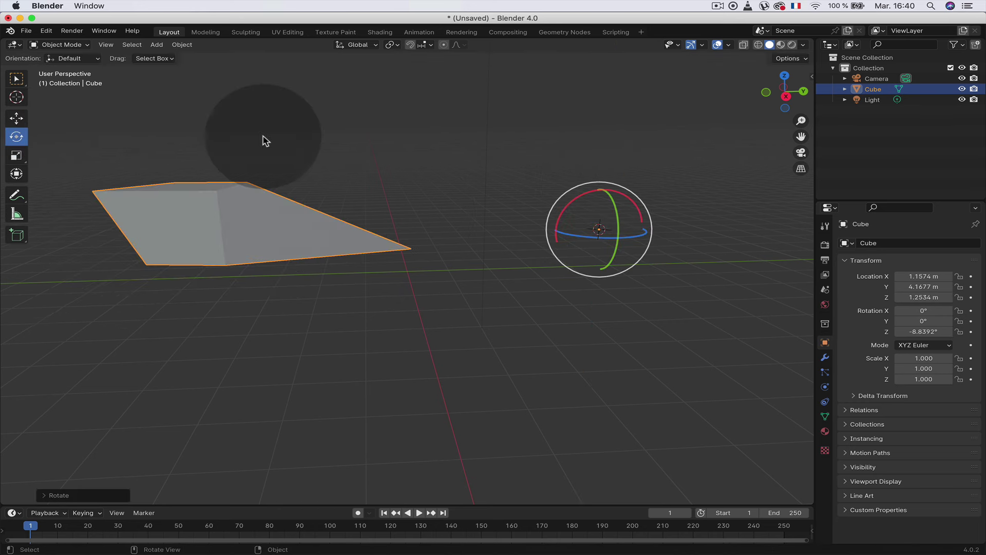
pyautogui.click(17, 117)
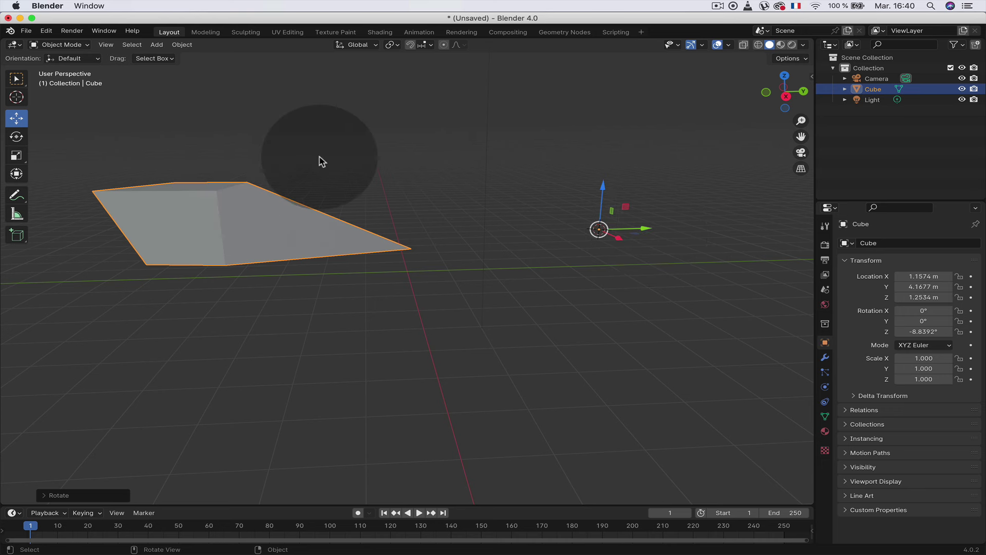
pyautogui.click(182, 45)
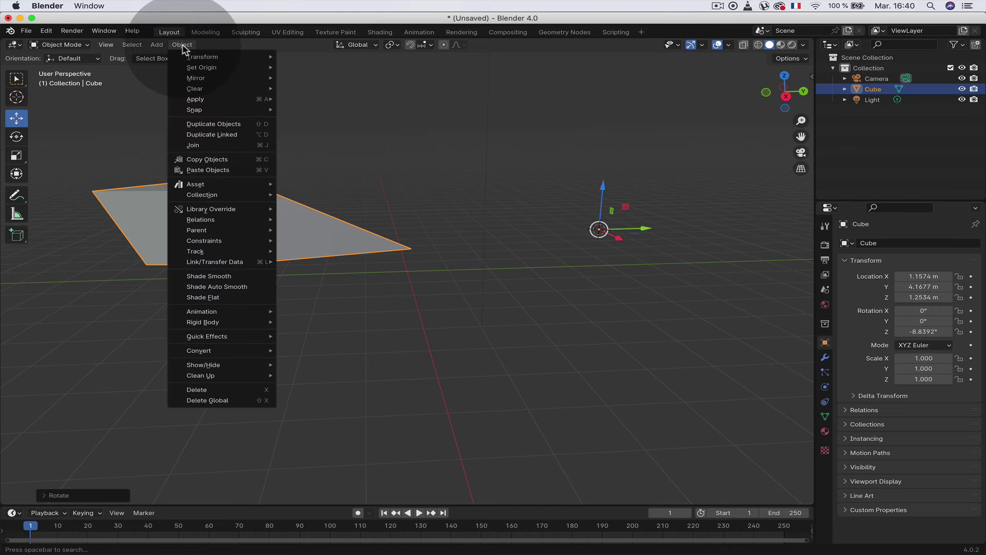
pyautogui.moveTo(202, 67)
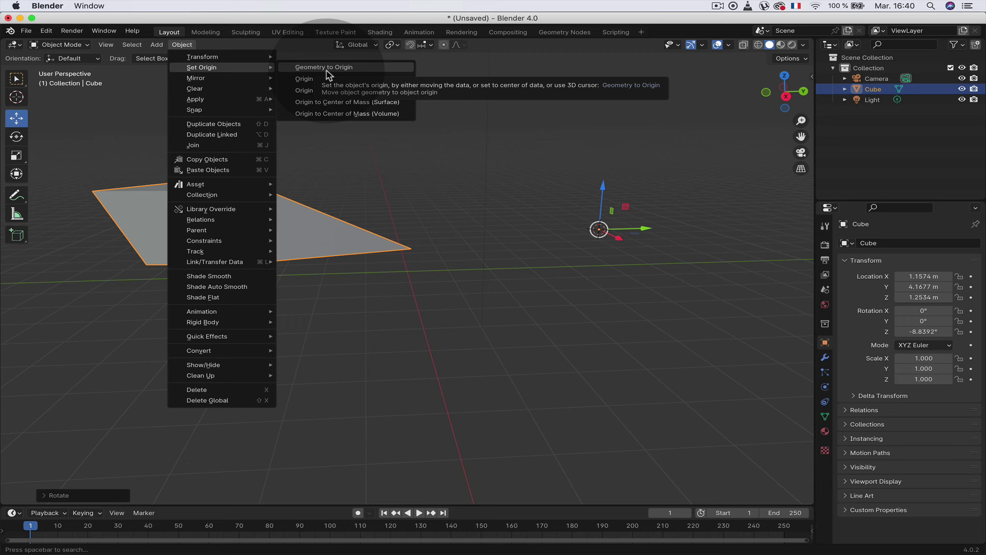
# Step: Undo an accidental Geometry to Origin, then apply Origin to Geometry on the slab
pyautogui.click(328, 68)
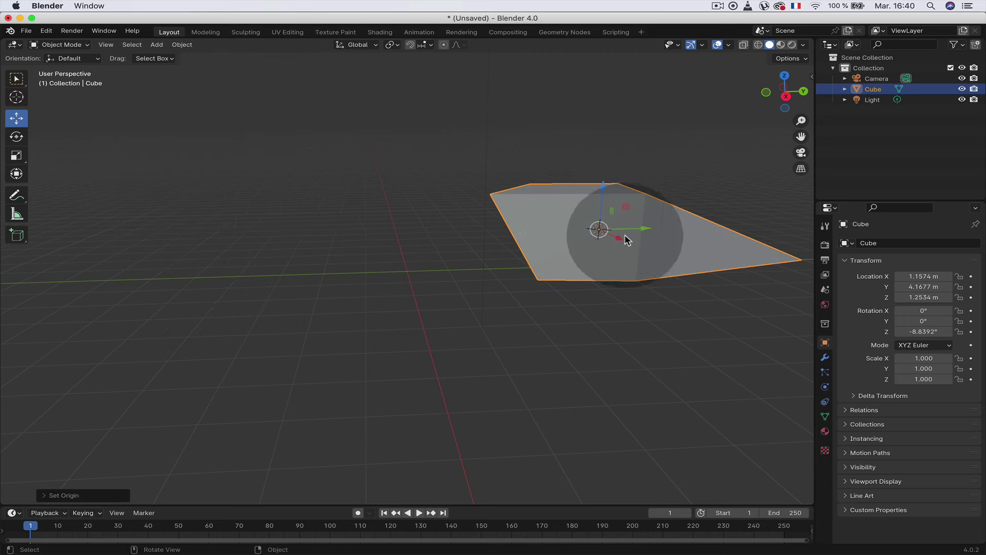
pyautogui.press('super+z')
pyautogui.click(181, 45)
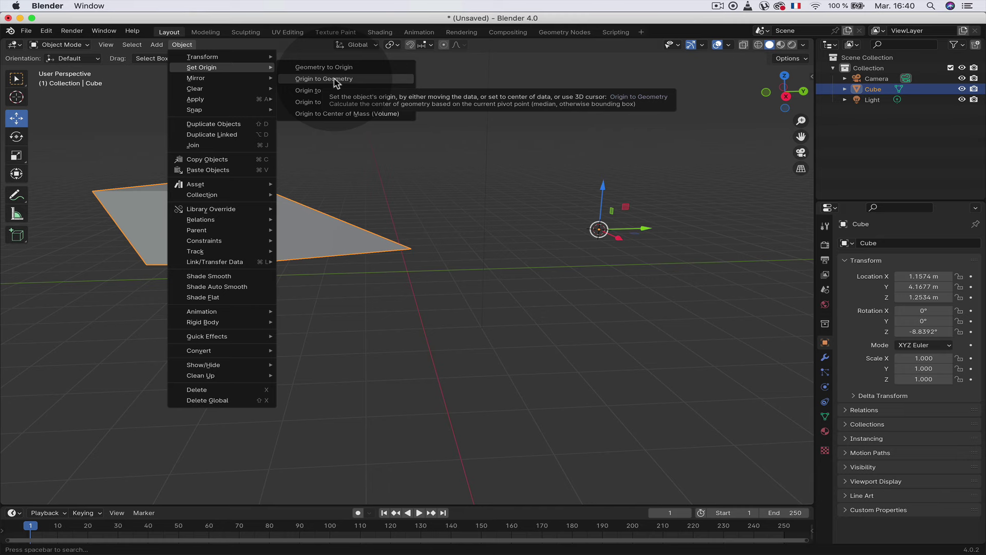
pyautogui.click(335, 79)
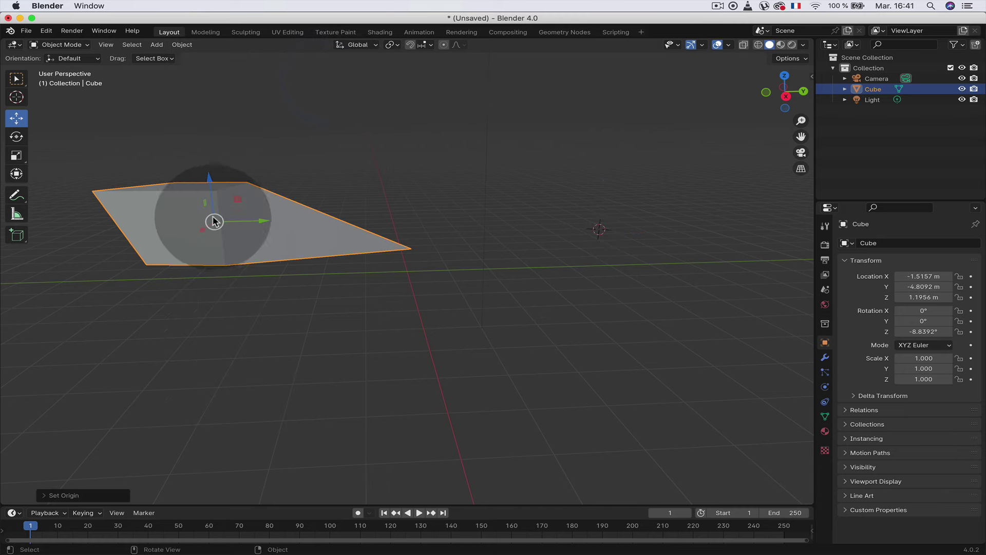
# Step: Send the slab's origin to the 3D cursor, away from the shape
pyautogui.moveTo(214, 219)
pyautogui.mouseDown(button='middle')
pyautogui.moveTo(223, 219)
pyautogui.moveTo(202, 94)
pyautogui.mouseUp(button='middle')
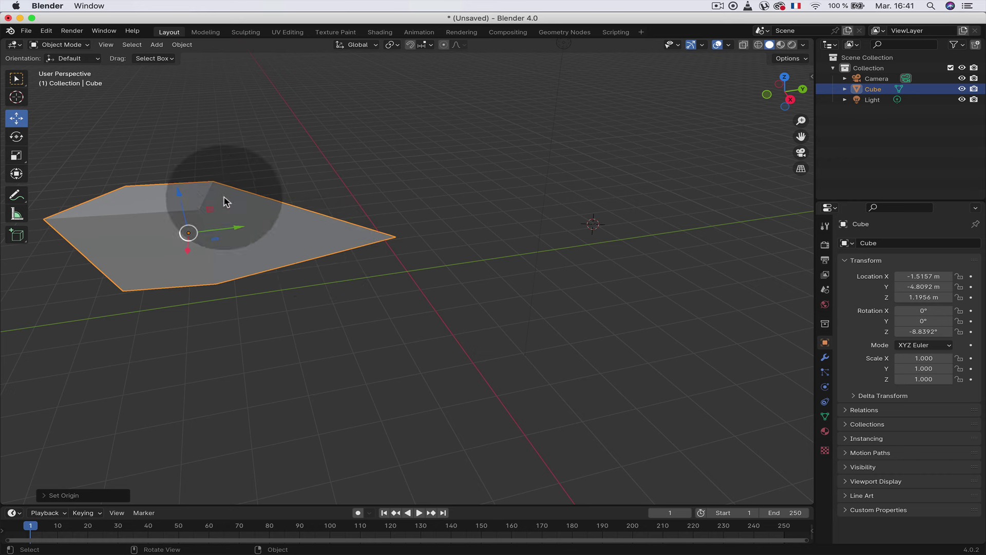
pyautogui.click(182, 44)
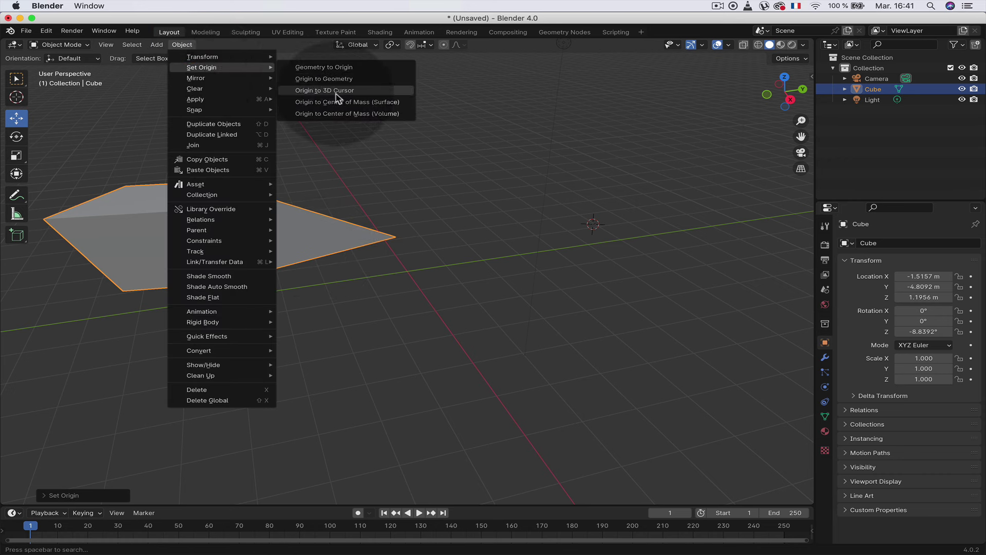
pyautogui.click(312, 96)
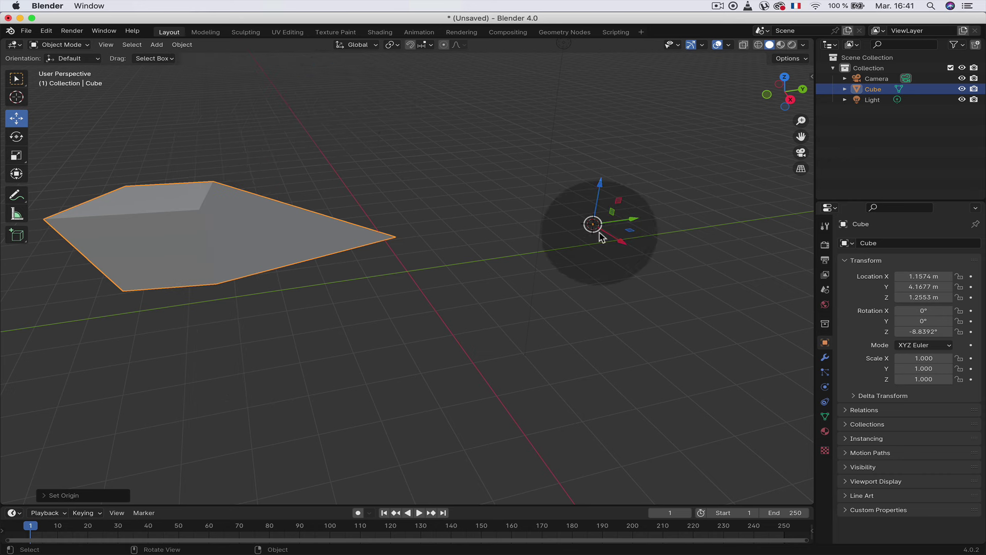
# Step: Place the 3D cursor above the plane and move the cube's origin to it
pyautogui.click(16, 96)
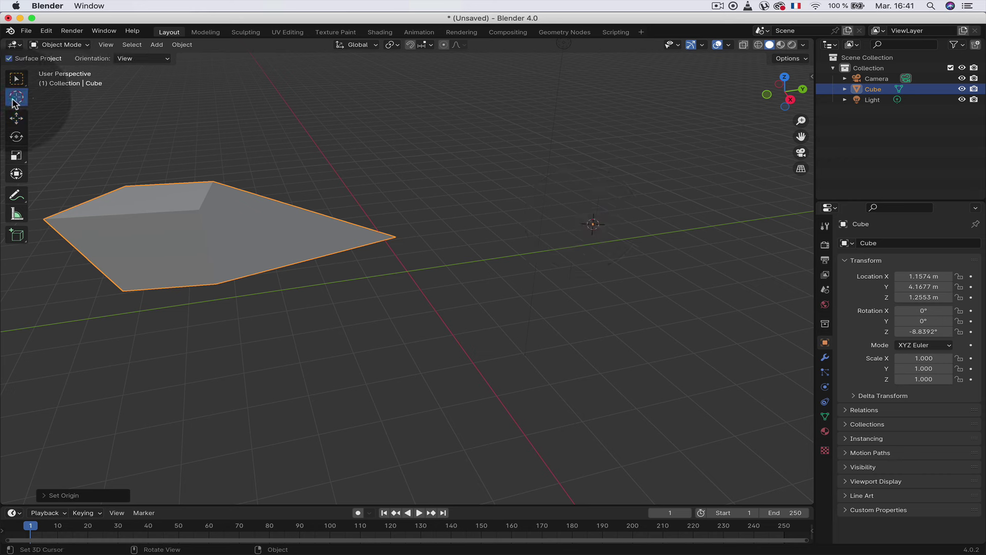
pyautogui.click(371, 156)
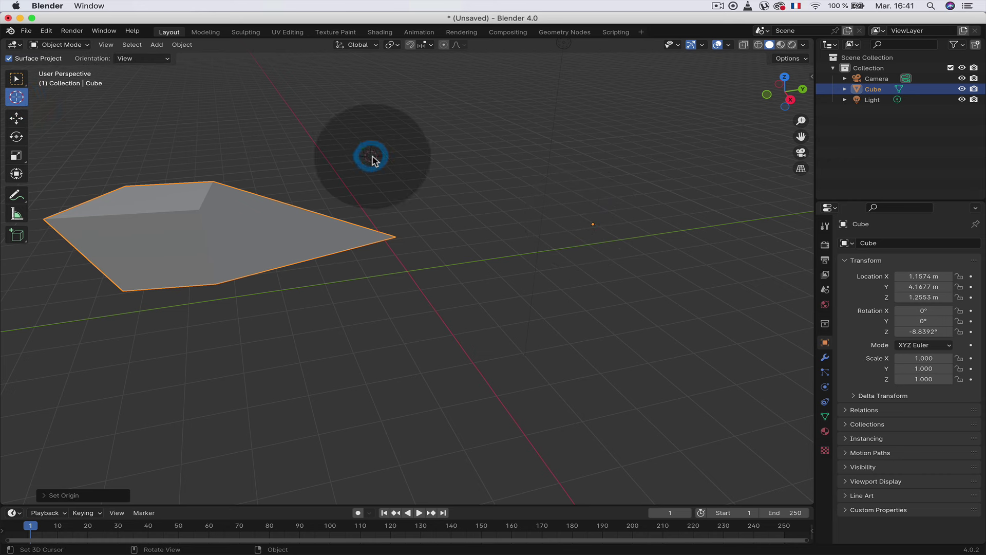
pyautogui.click(183, 46)
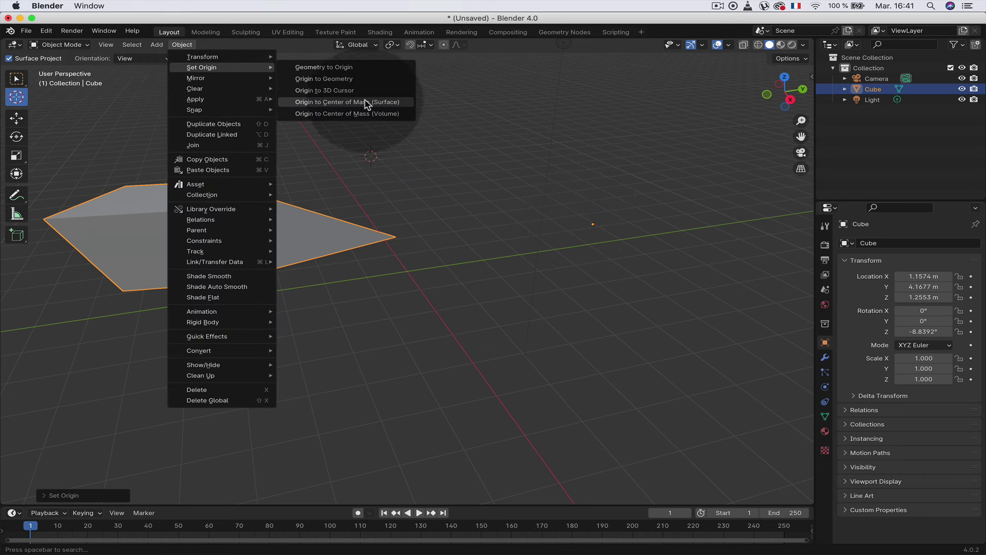
pyautogui.click(358, 91)
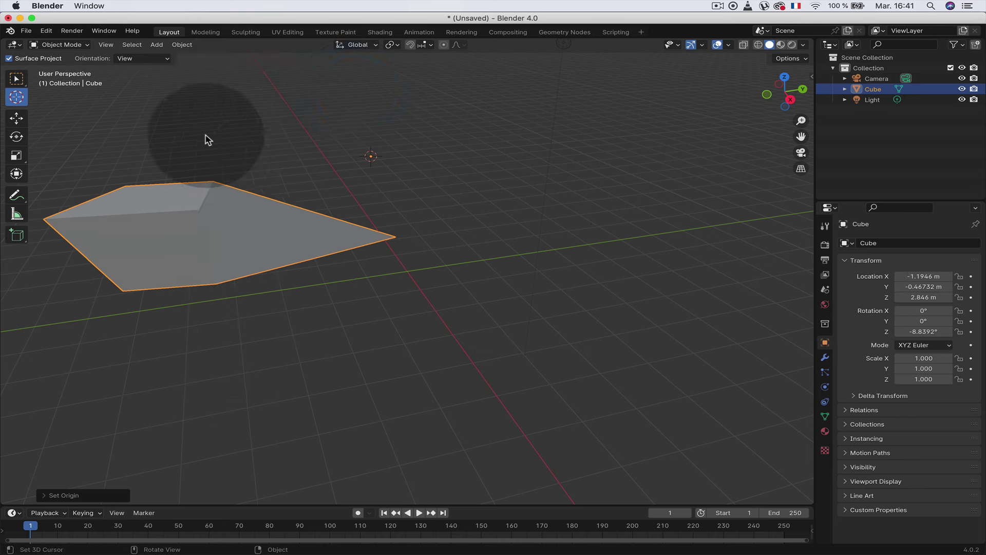
# Step: Set the cube's origin to its surface centre of mass (Origin to Center of Mass (Surface))
pyautogui.click(17, 118)
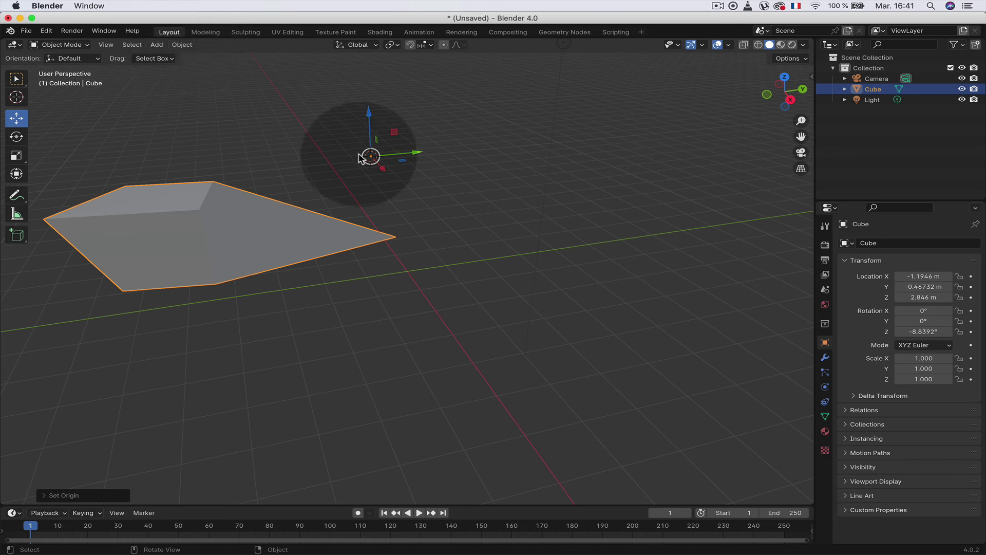
pyautogui.click(182, 46)
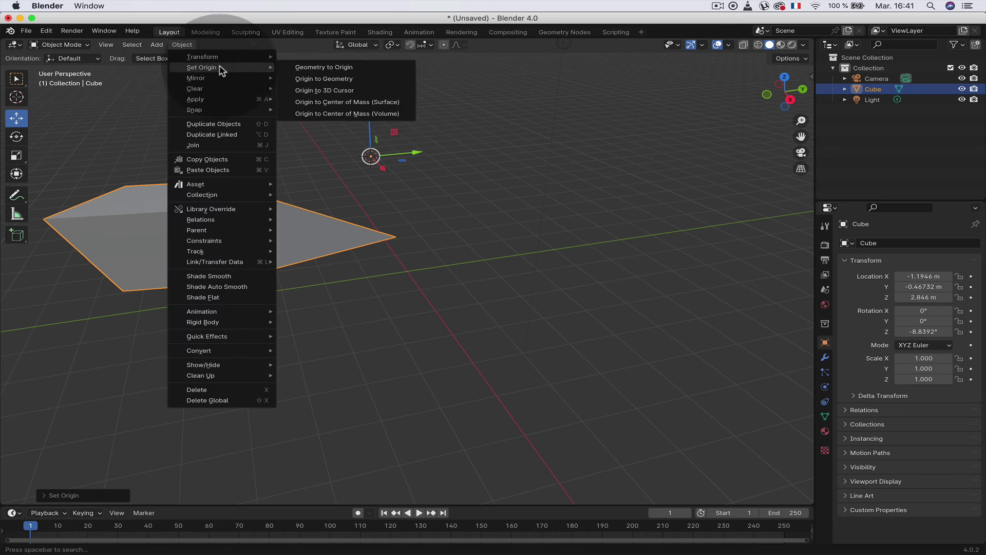
pyautogui.moveTo(202, 67)
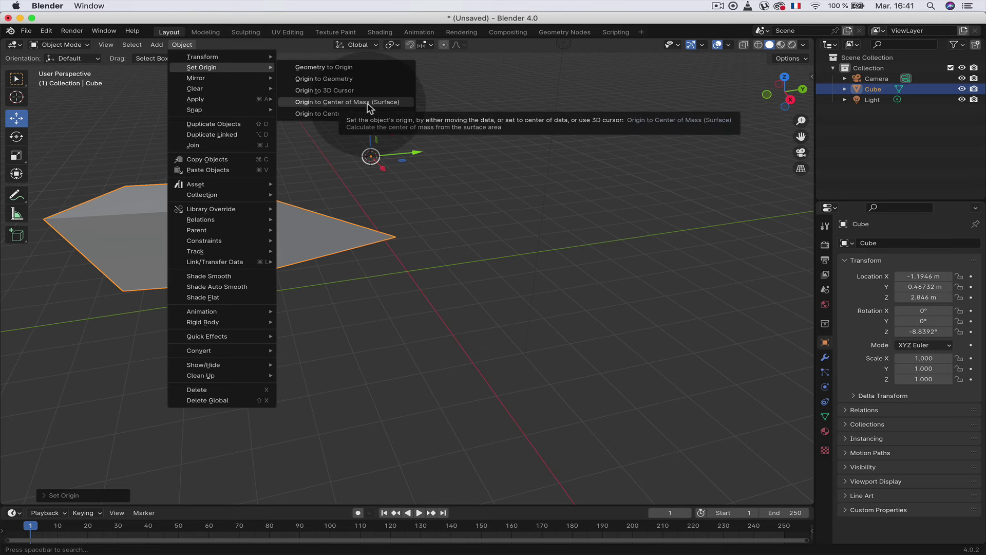
pyautogui.click(352, 102)
pyautogui.moveTo(190, 212); pyautogui.dragTo(220, 215, button='middle')
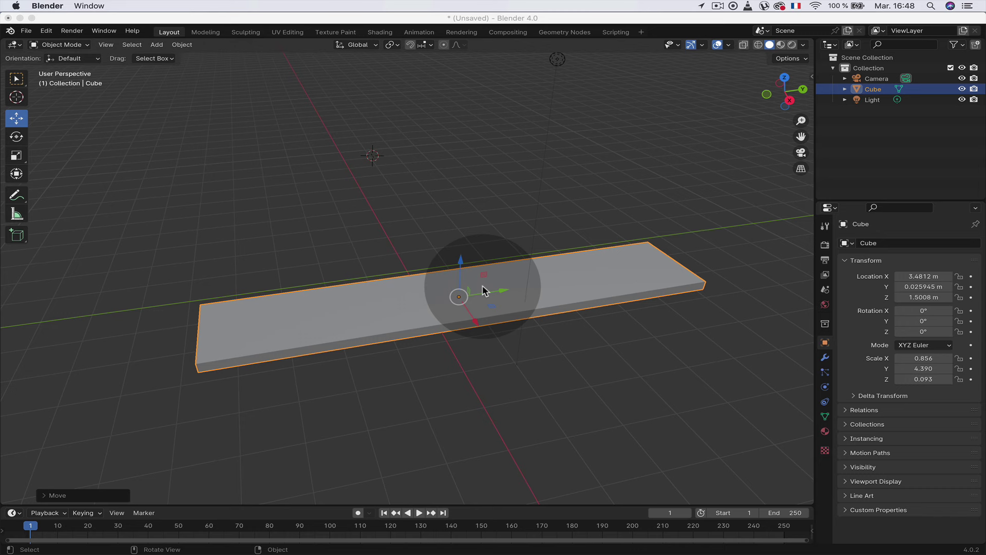
# Step: Add an Array modifier to the plank in the Modifier properties
pyautogui.click(825, 357)
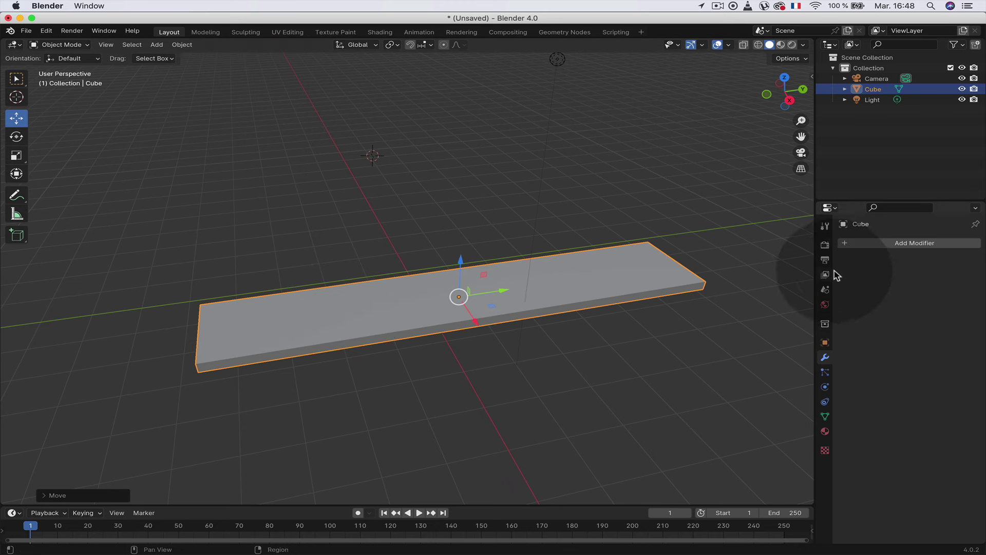
pyautogui.click(871, 245)
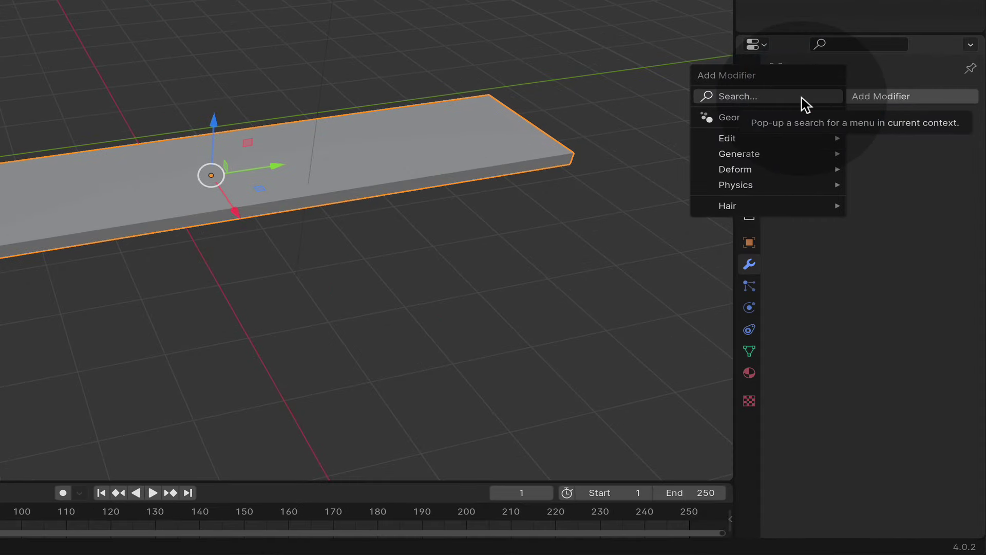
pyautogui.click(801, 97)
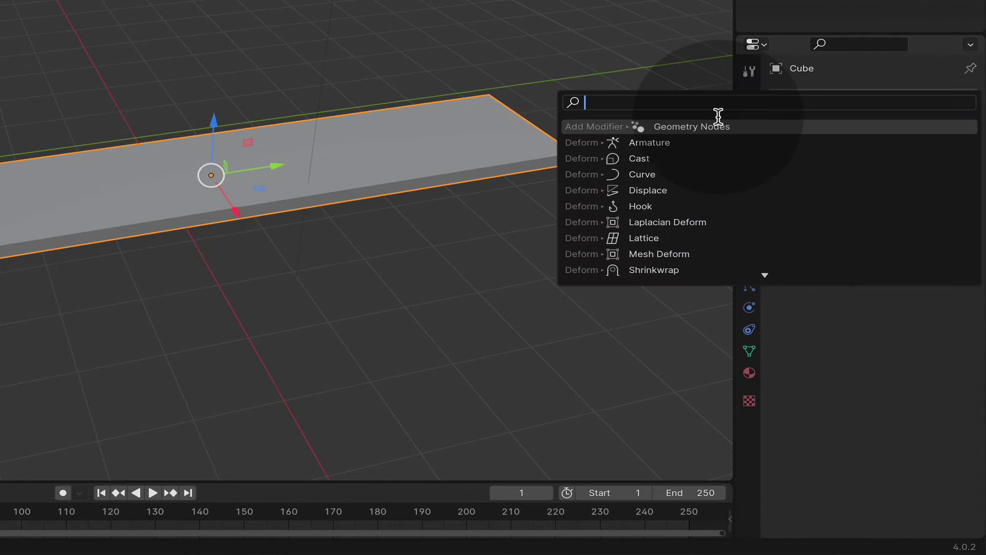
pyautogui.write('arr')
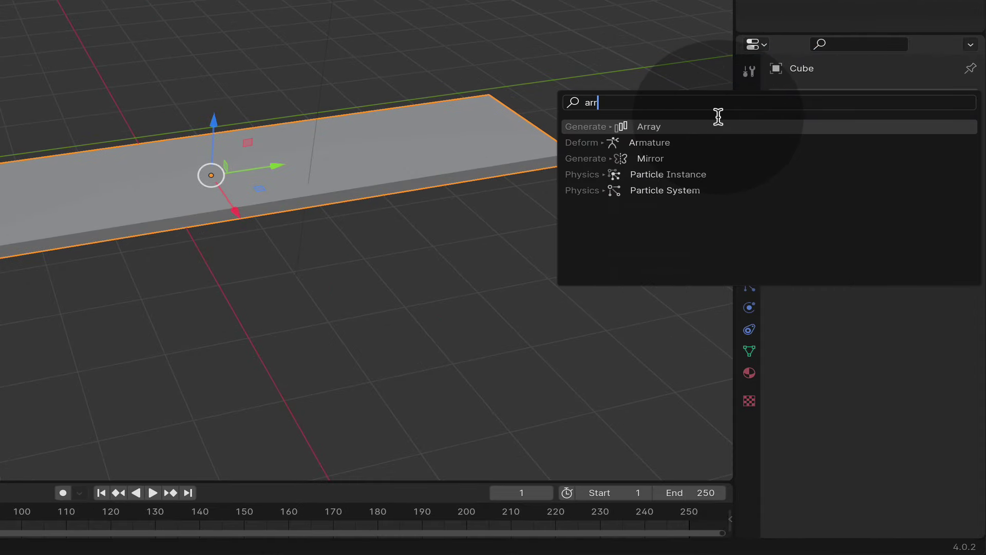
pyautogui.click(693, 128)
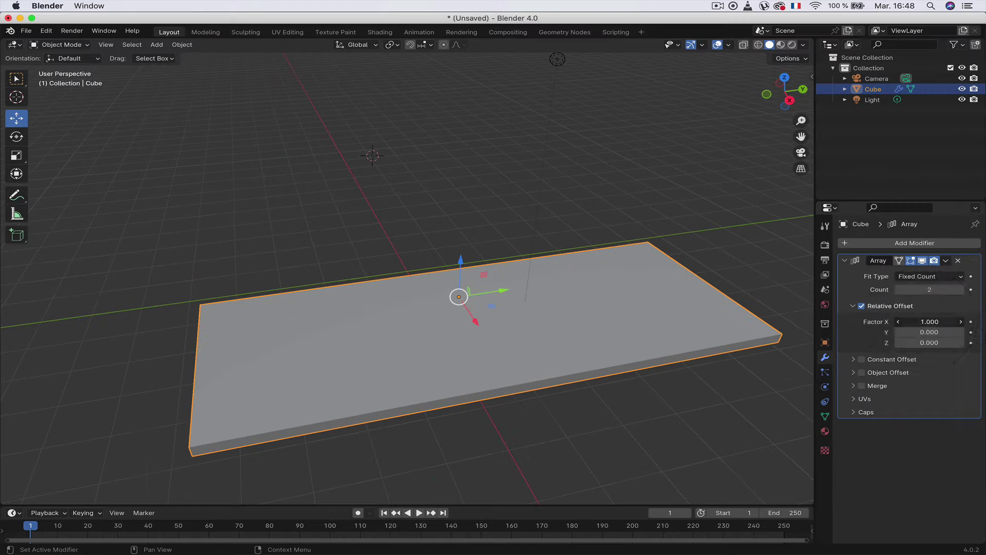
# Step: Set the array's relative offset to X 0, Y 0.2, Z 4 and count to 6
pyautogui.click(889, 210)
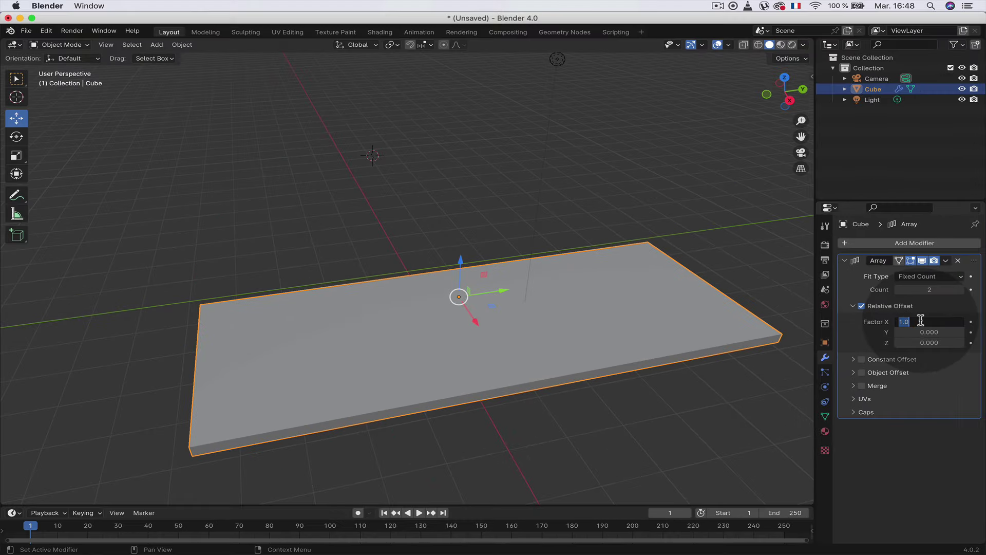
pyautogui.click(913, 322)
pyautogui.write('0')
pyautogui.press('Return')
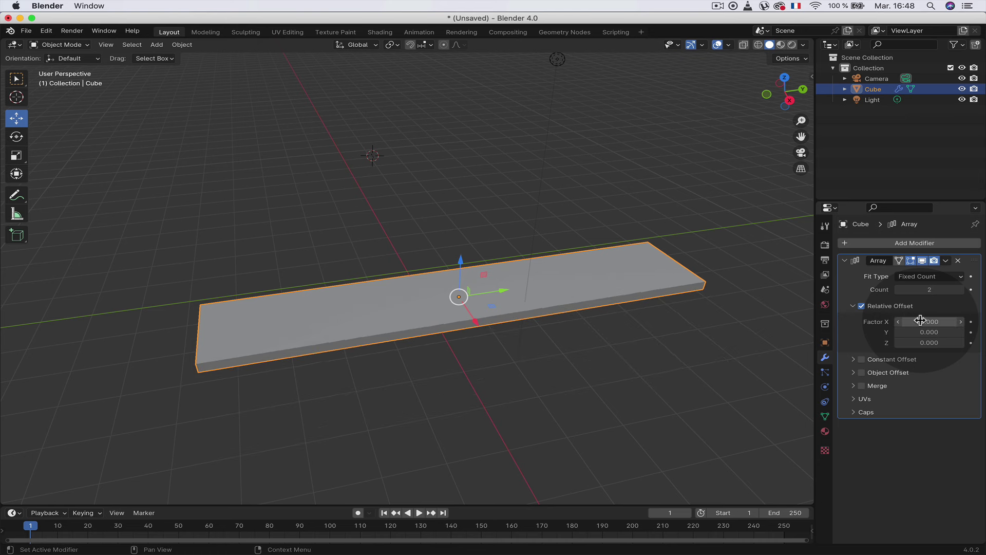
pyautogui.moveTo(924, 332)
pyautogui.mouseDown()
pyautogui.moveTo(945, 332)
pyautogui.moveTo(914, 332)
pyautogui.moveTo(960, 343)
pyautogui.moveTo(940, 343)
pyautogui.mouseUp()
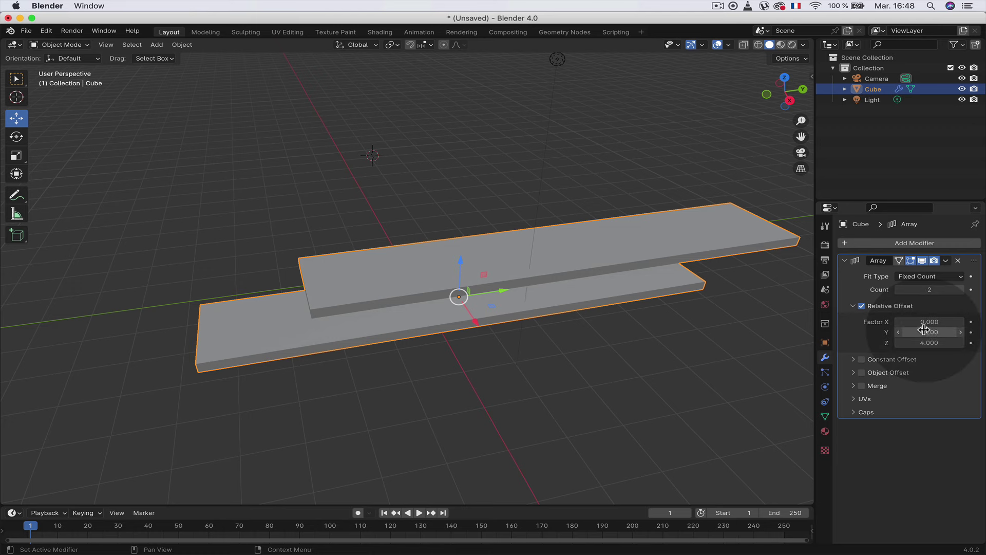
pyautogui.moveTo(729, 339); pyautogui.dragTo(707, 343, button='middle')
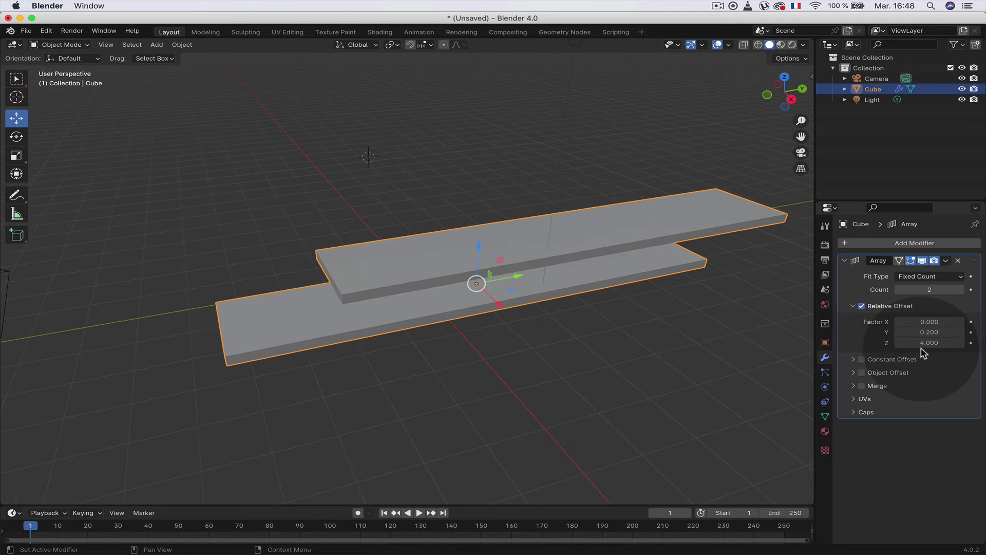
pyautogui.click(960, 291)
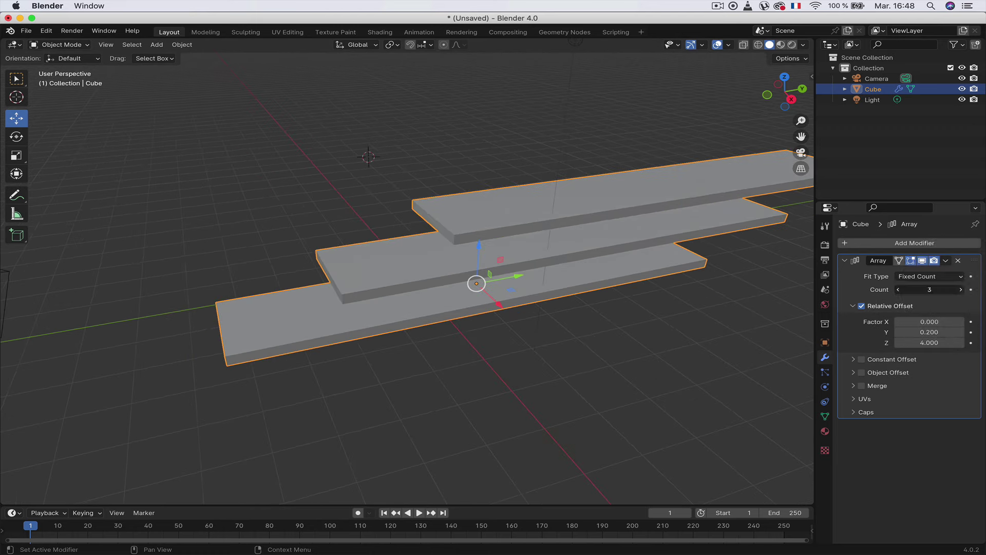
pyautogui.click(960, 291)
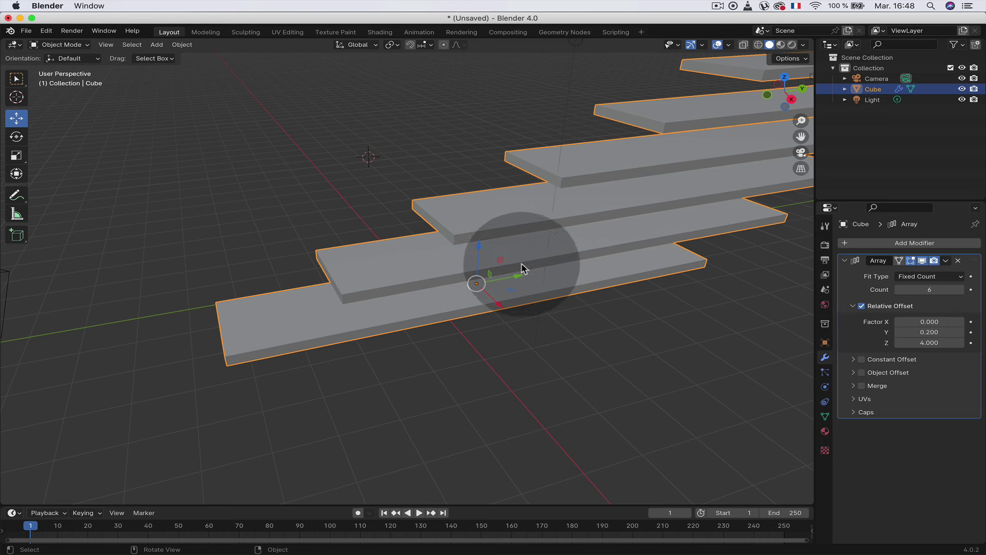